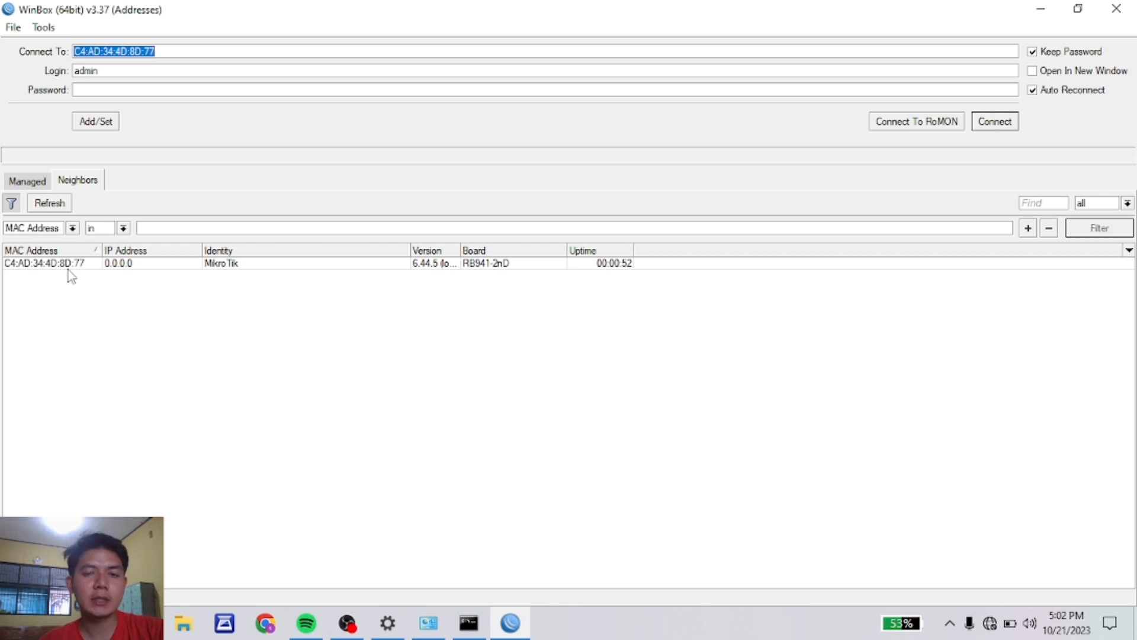
Step: Connect to the neighbor router with MAC address C4:AD:34:4D:8D:77 as admin and set its system identity to ROUTER 1
{"action": "left_click", "coordinate": [68, 264]}
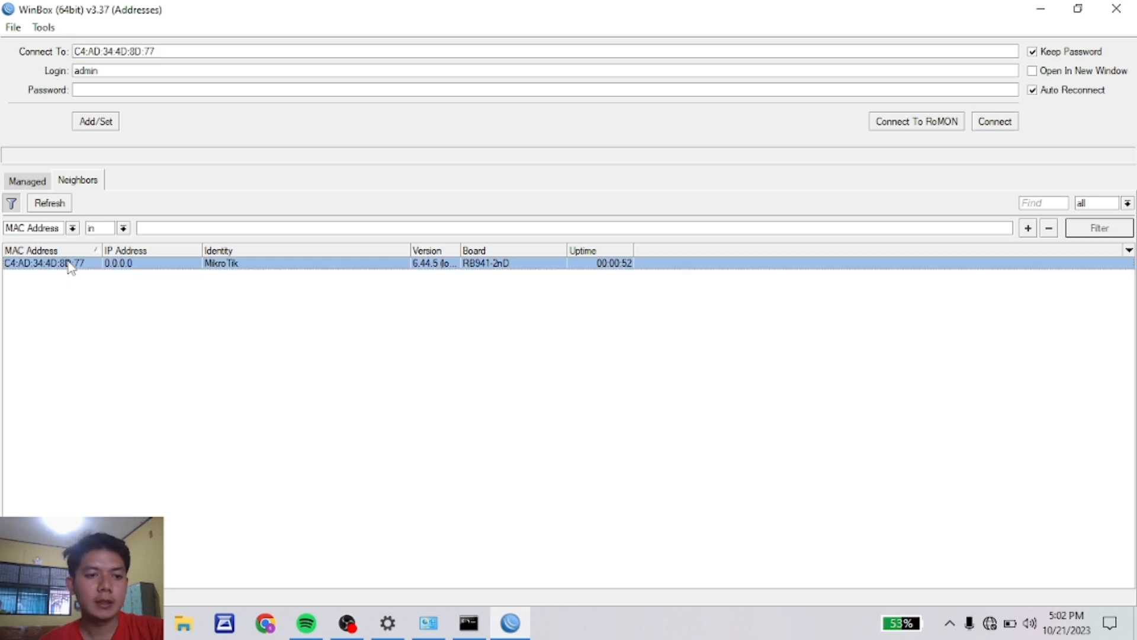
{"action": "left_click", "coordinate": [995, 121]}
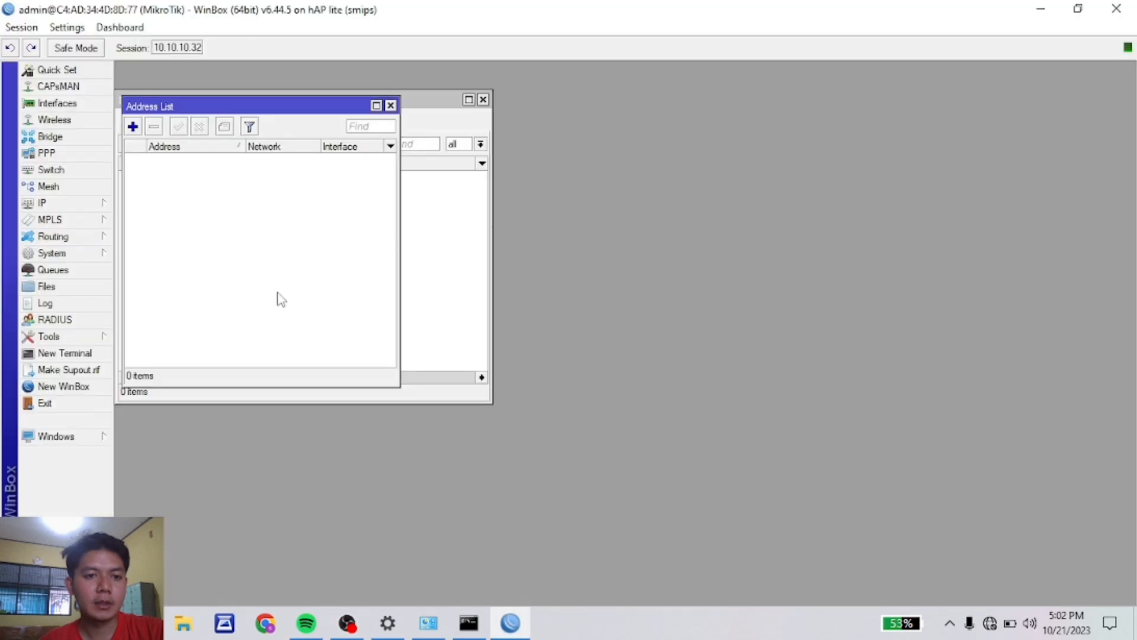
{"action": "left_click", "coordinate": [108, 259]}
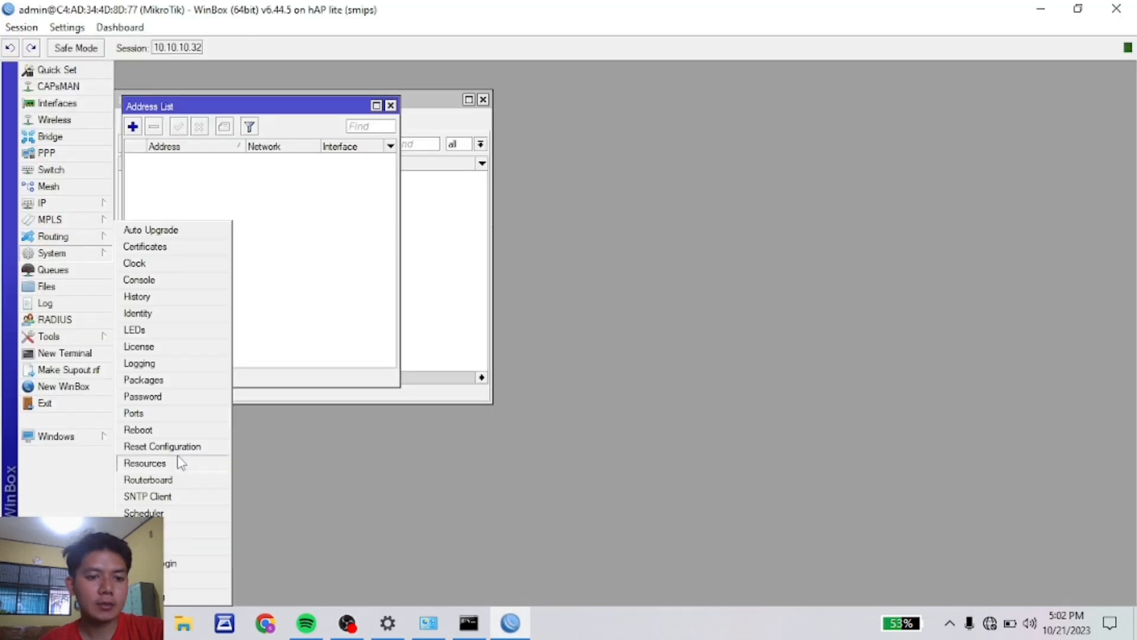
{"action": "left_click", "coordinate": [174, 315]}
{"action": "type", "text": "ROUT"}
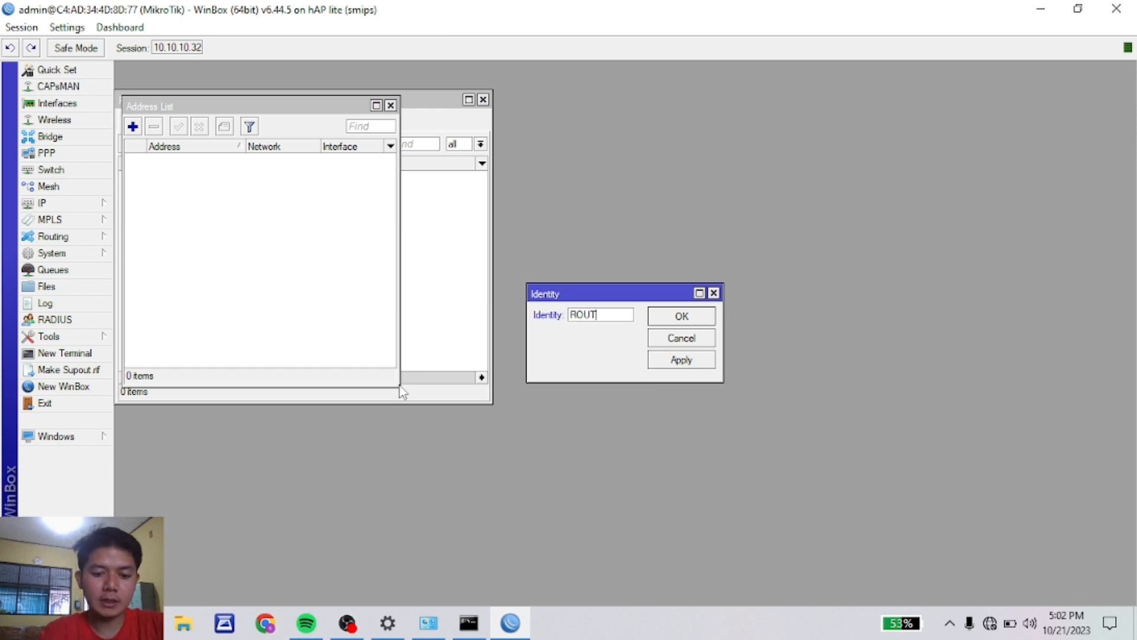
{"action": "type", "text": "ER 1"}
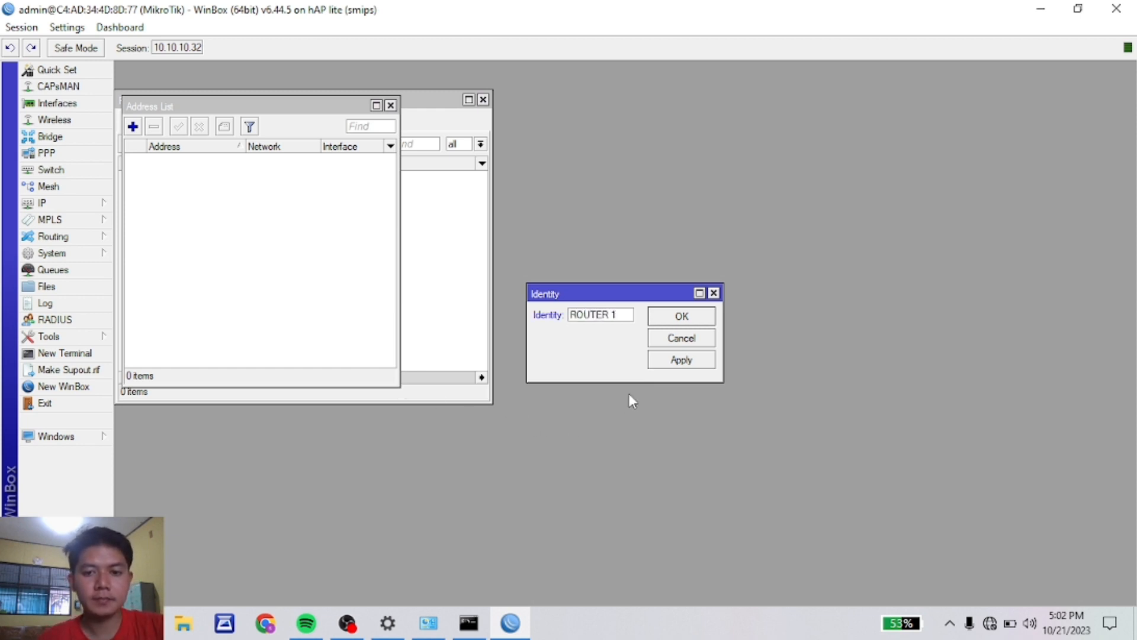
{"action": "left_click", "coordinate": [681, 359]}
{"action": "left_click", "coordinate": [681, 316]}
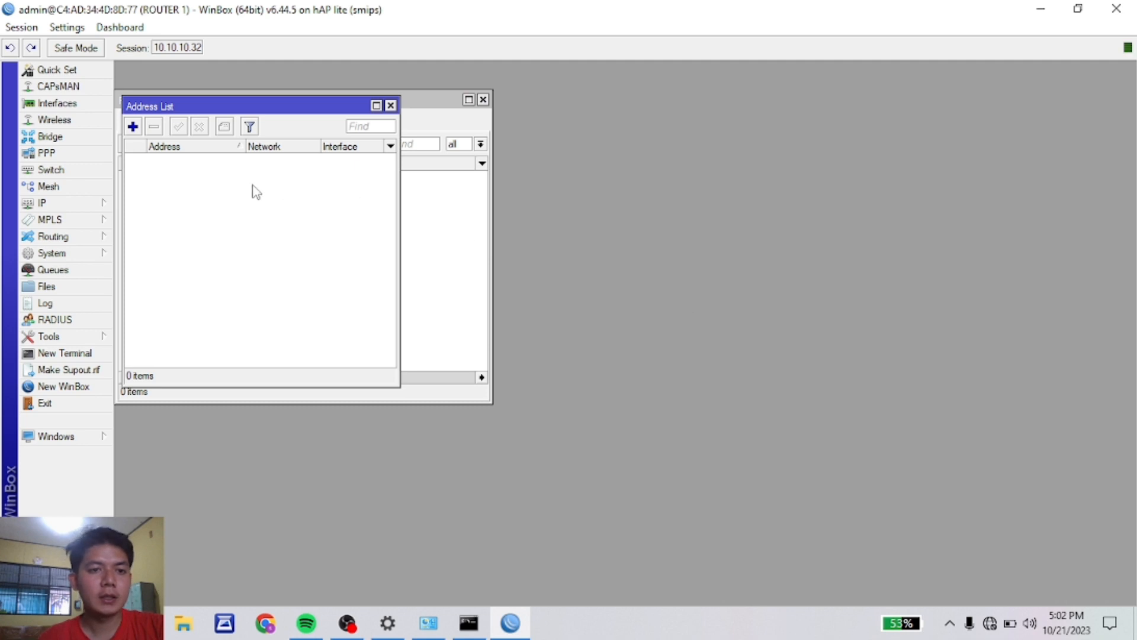
Step: Add the IP address 192.168.1.1/24 on interface ether2 to the router's address list
{"action": "left_click", "coordinate": [133, 126]}
{"action": "type", "text": "192.168.1.1/24"}
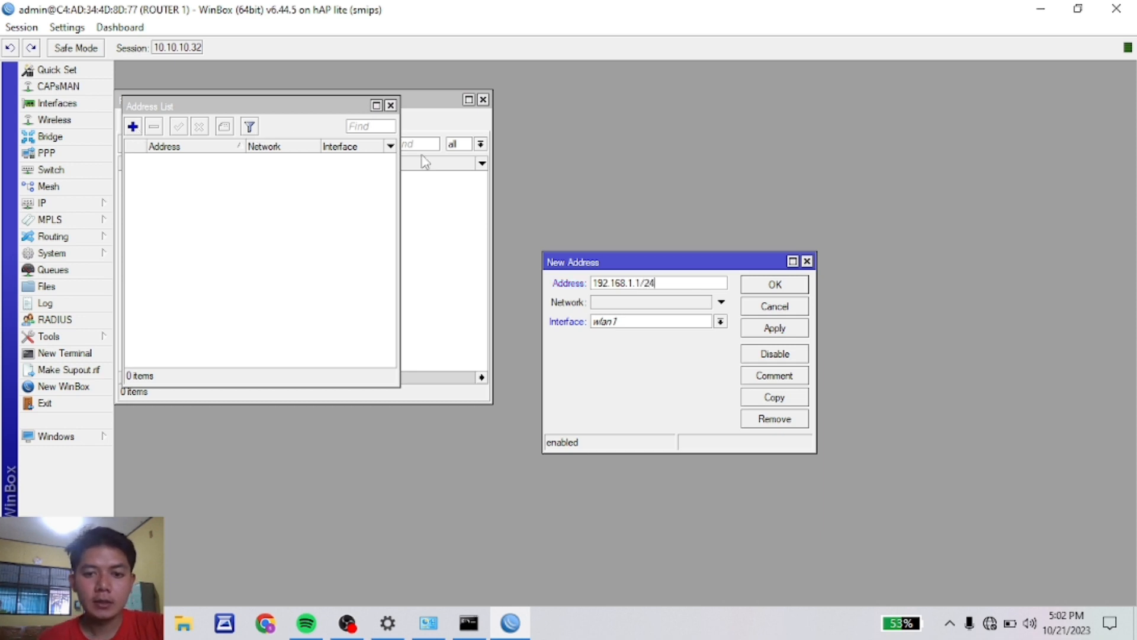
{"action": "left_click", "coordinate": [615, 324]}
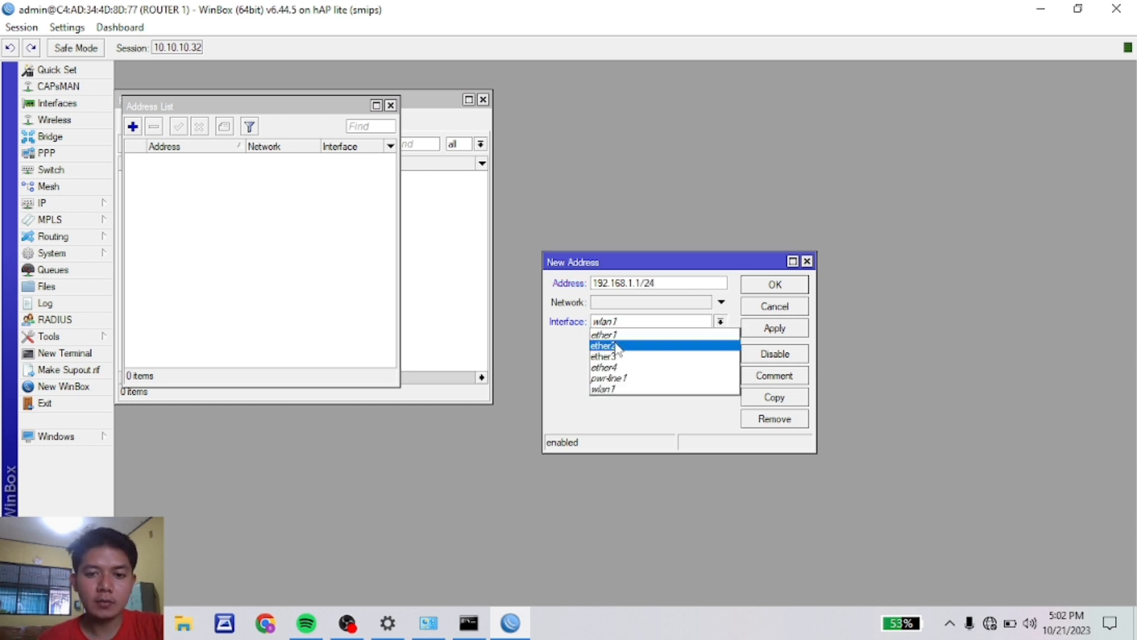
{"action": "left_click", "coordinate": [616, 346]}
{"action": "left_click", "coordinate": [789, 328]}
{"action": "left_click", "coordinate": [775, 285]}
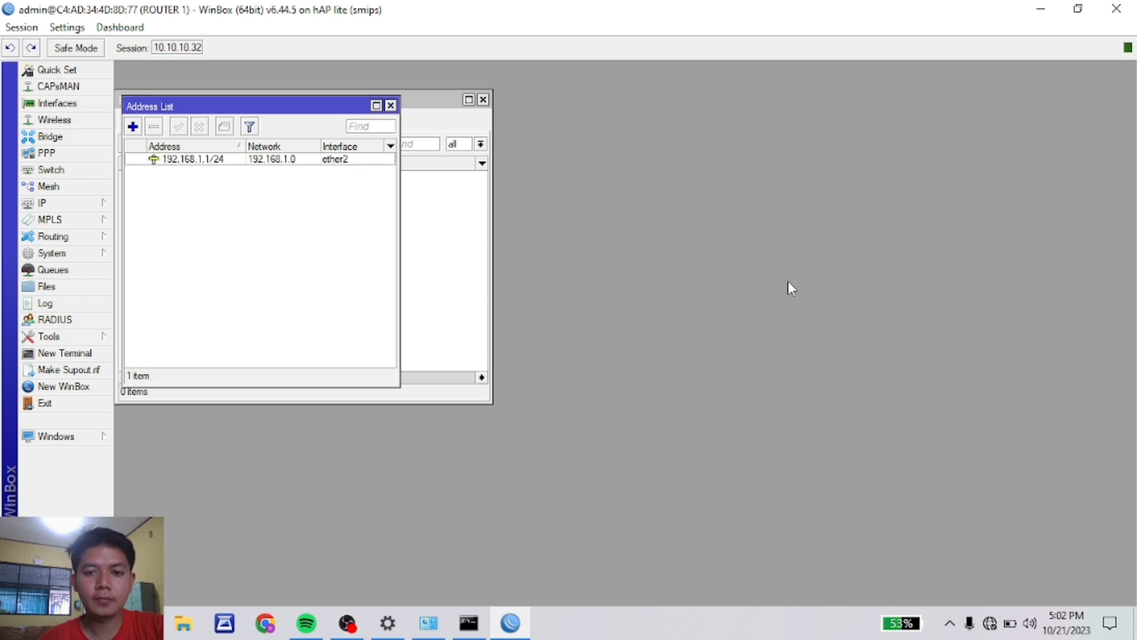
Step: Add the IP address 192.168.2.1/24 on interface ether3 to the router's address list
{"action": "left_click", "coordinate": [133, 126]}
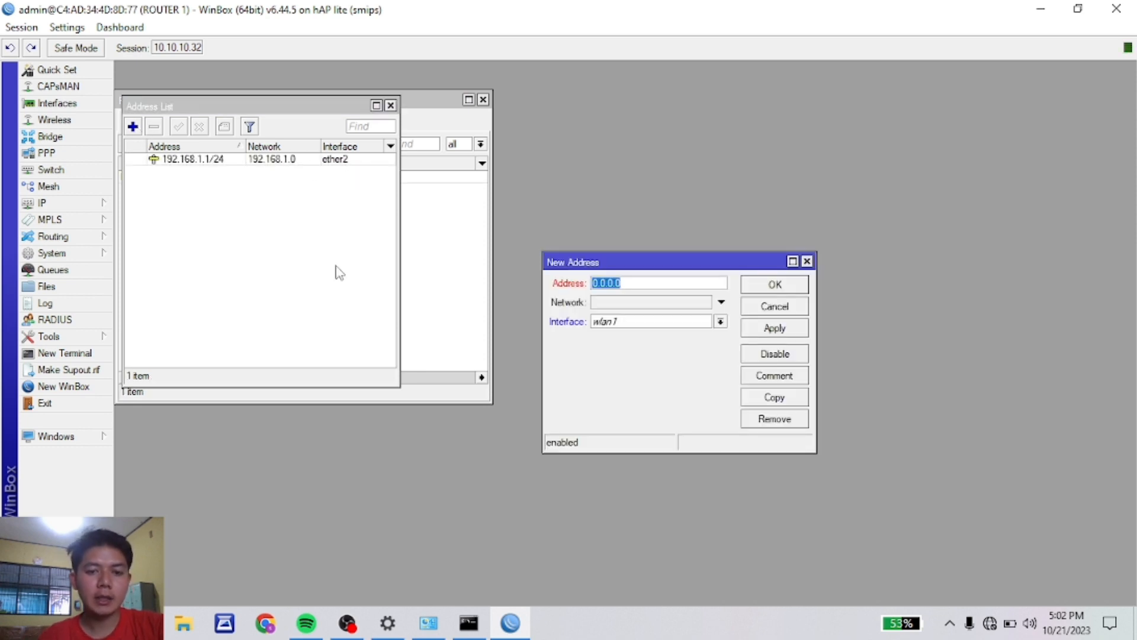
{"action": "type", "text": "192.168.2.1/24"}
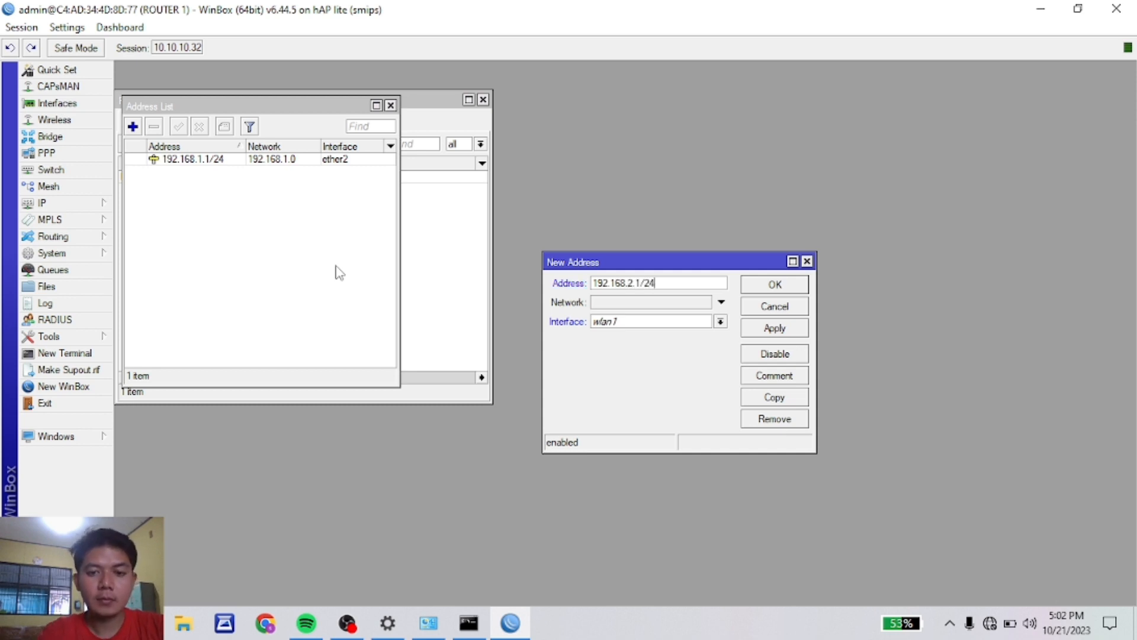
{"action": "left_click", "coordinate": [633, 323]}
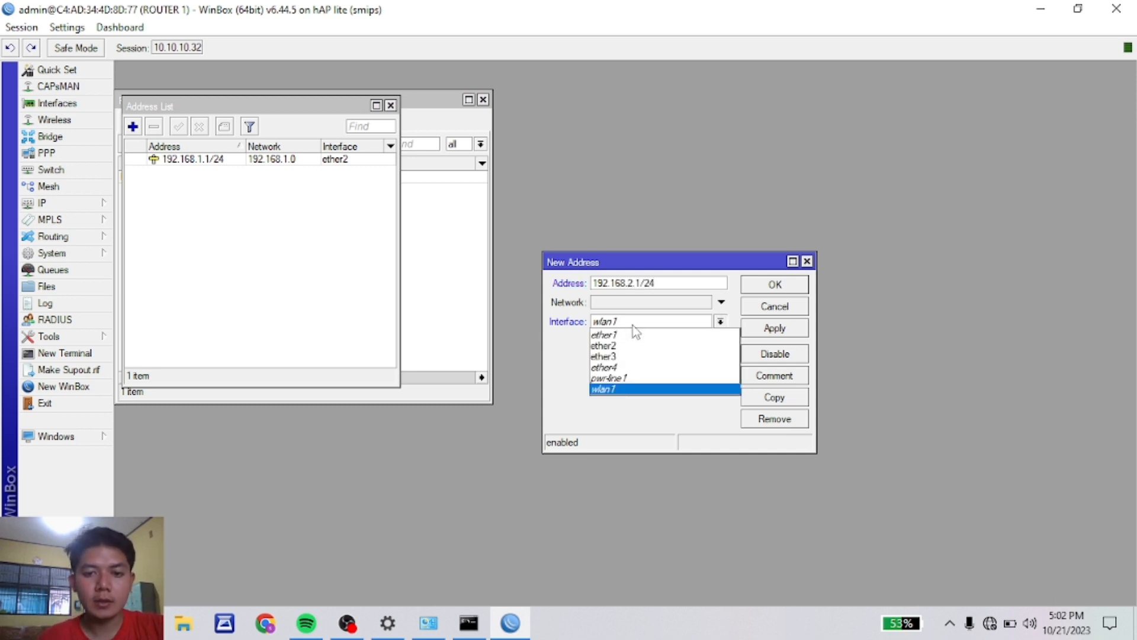
{"action": "left_click", "coordinate": [630, 356]}
{"action": "left_click", "coordinate": [786, 329]}
{"action": "left_click", "coordinate": [782, 286]}
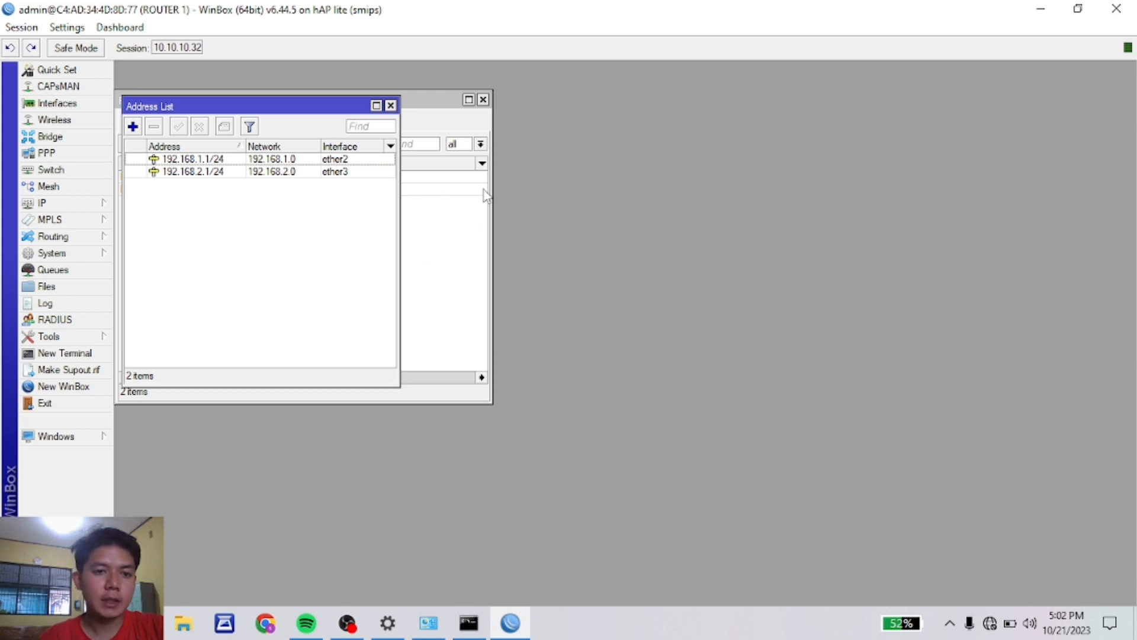
Step: Switch to Network Connections and give the Ethernet adapter the static IPv4 address 192.168.1.2 with subnet mask 255.255.255.0
{"action": "left_click", "coordinate": [428, 623]}
{"action": "right_click", "coordinate": [488, 188]}
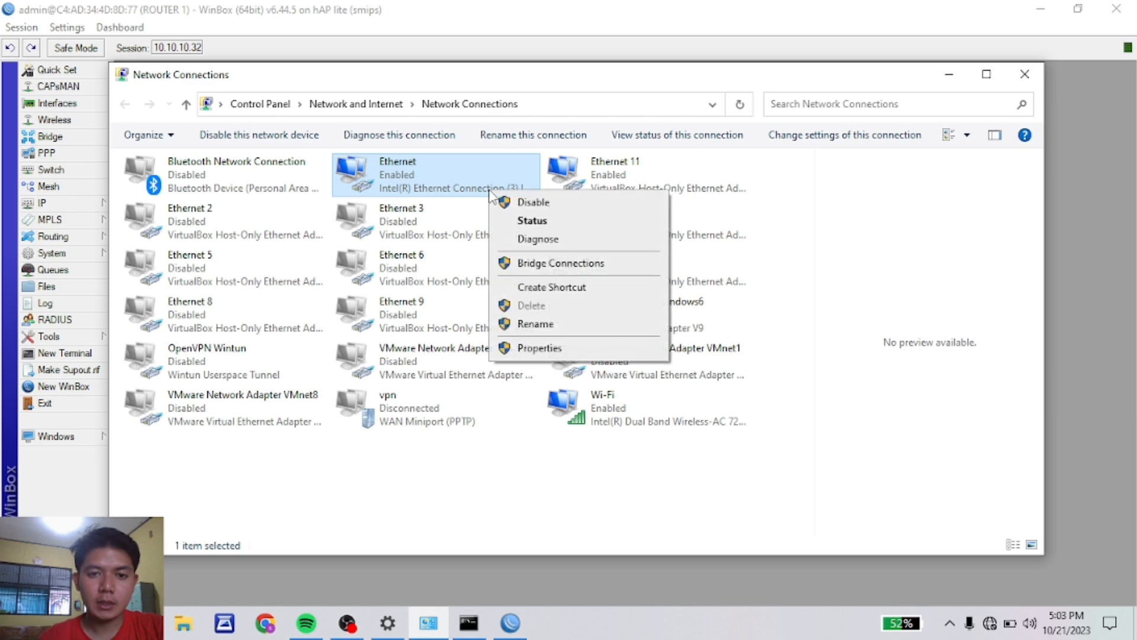
{"action": "left_click", "coordinate": [548, 350]}
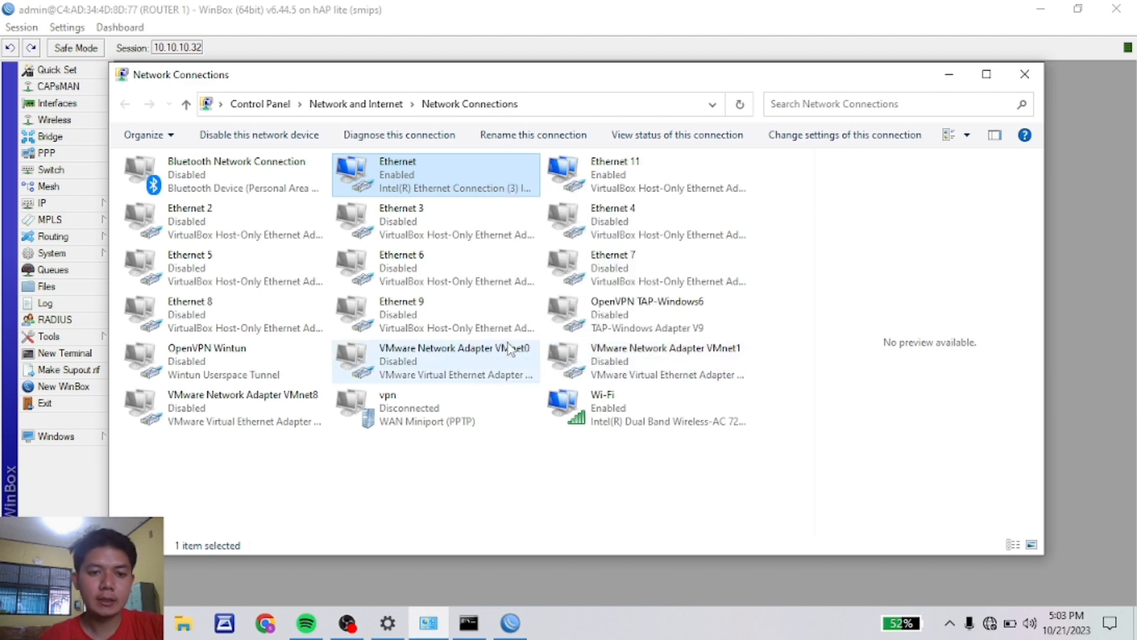
{"action": "double_click", "coordinate": [326, 354]}
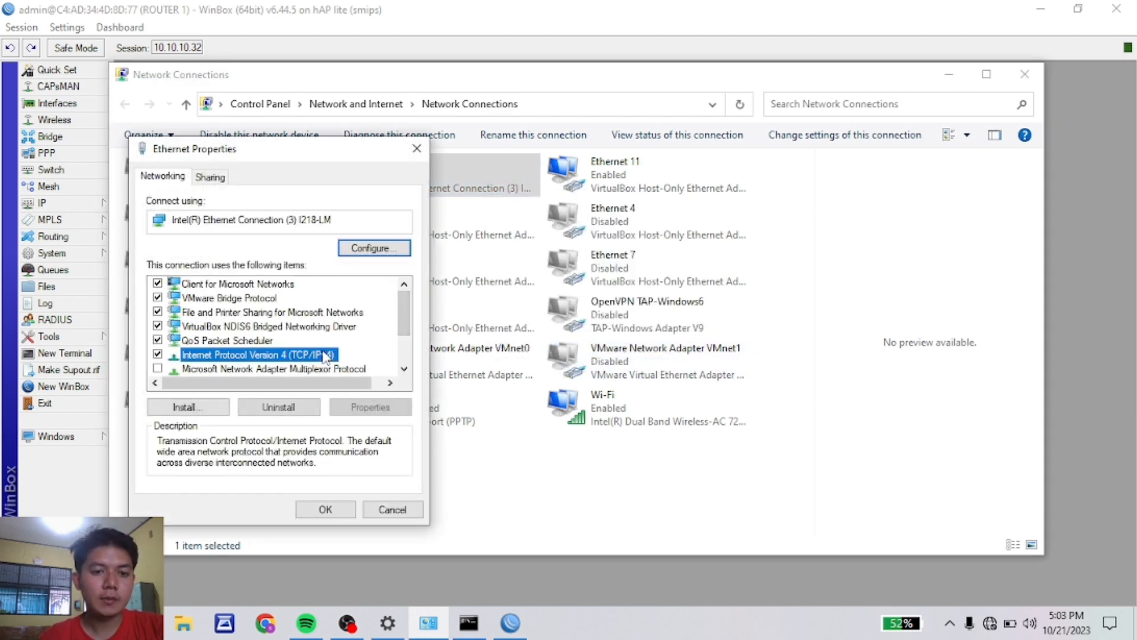
{"action": "left_click", "coordinate": [305, 334]}
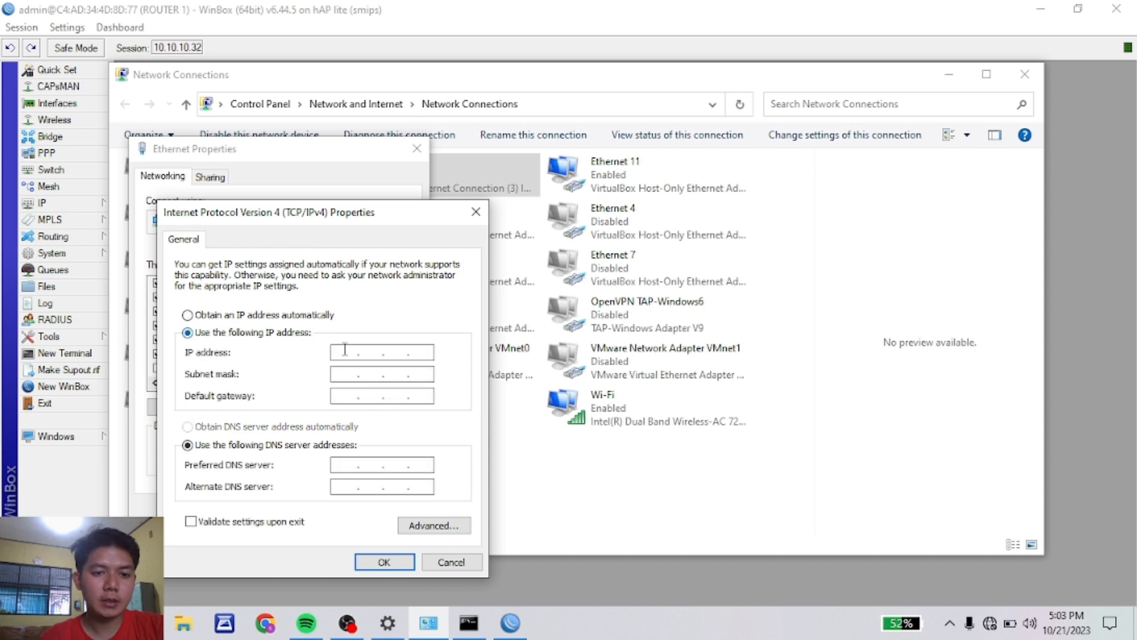
{"action": "type", "text": "192 . "}
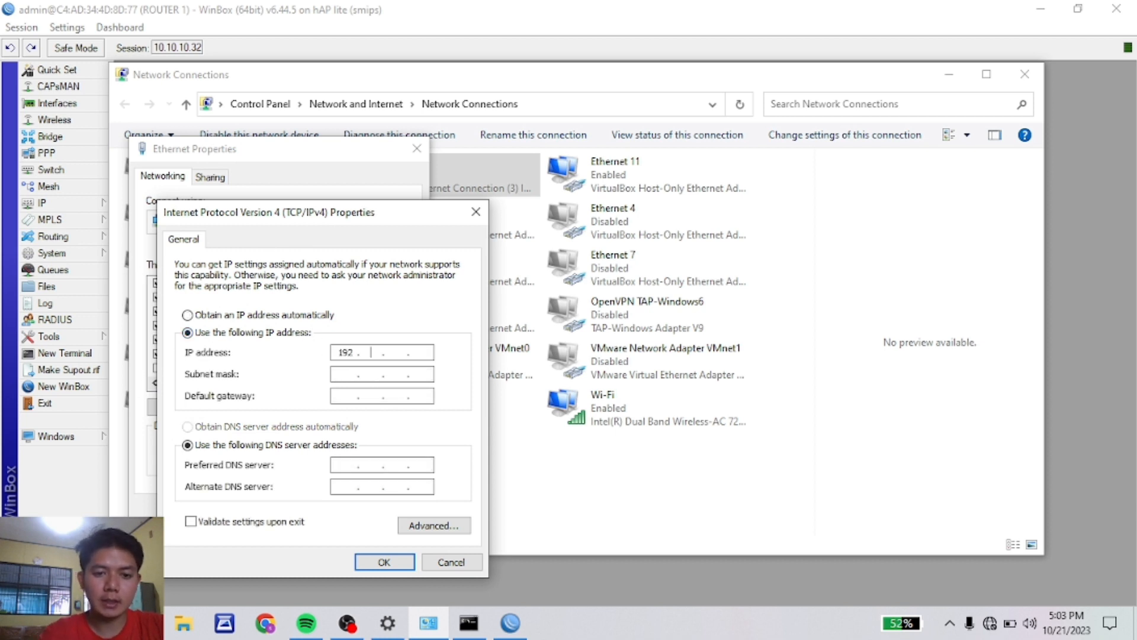
{"action": "type", "text": "168"}
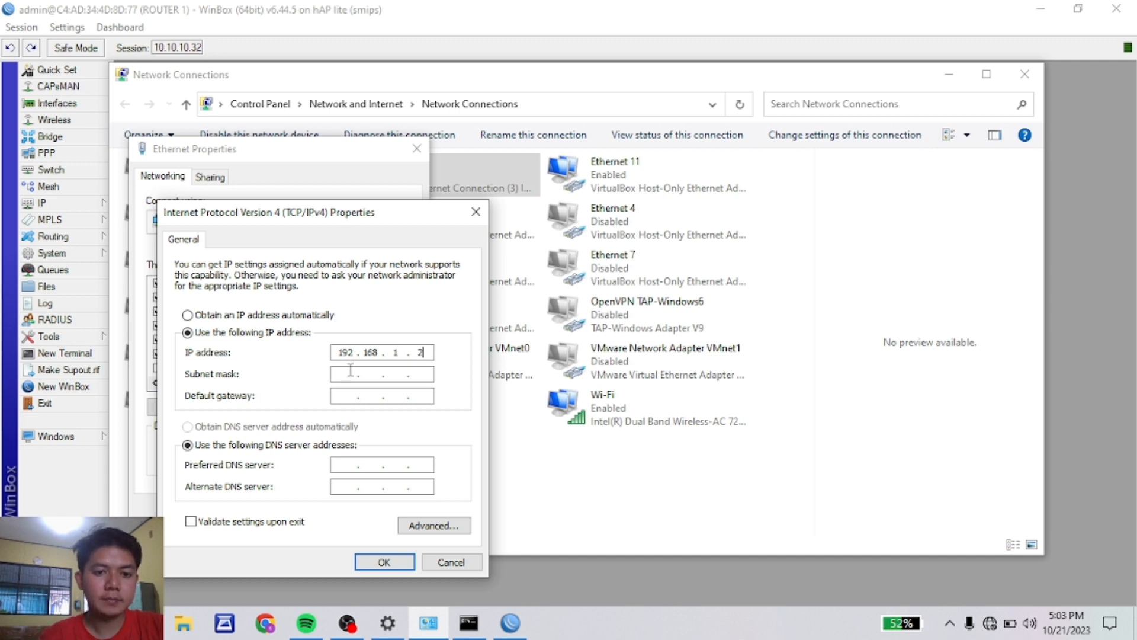
{"action": "left_click", "coordinate": [351, 371]}
Step: Set the Ethernet adapter's default gateway to 192.168.1.1 and save the adapter properties
{"action": "left_click", "coordinate": [346, 395]}
{"action": "type", "text": "192168."}
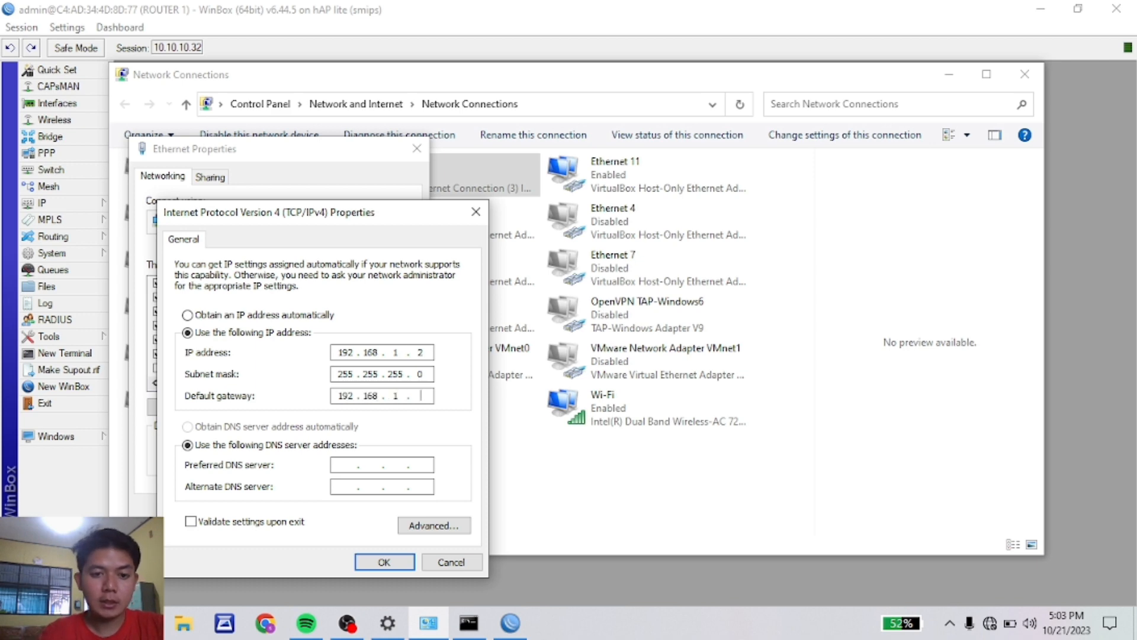
{"action": "type", "text": "1.1"}
{"action": "left_click", "coordinate": [401, 566]}
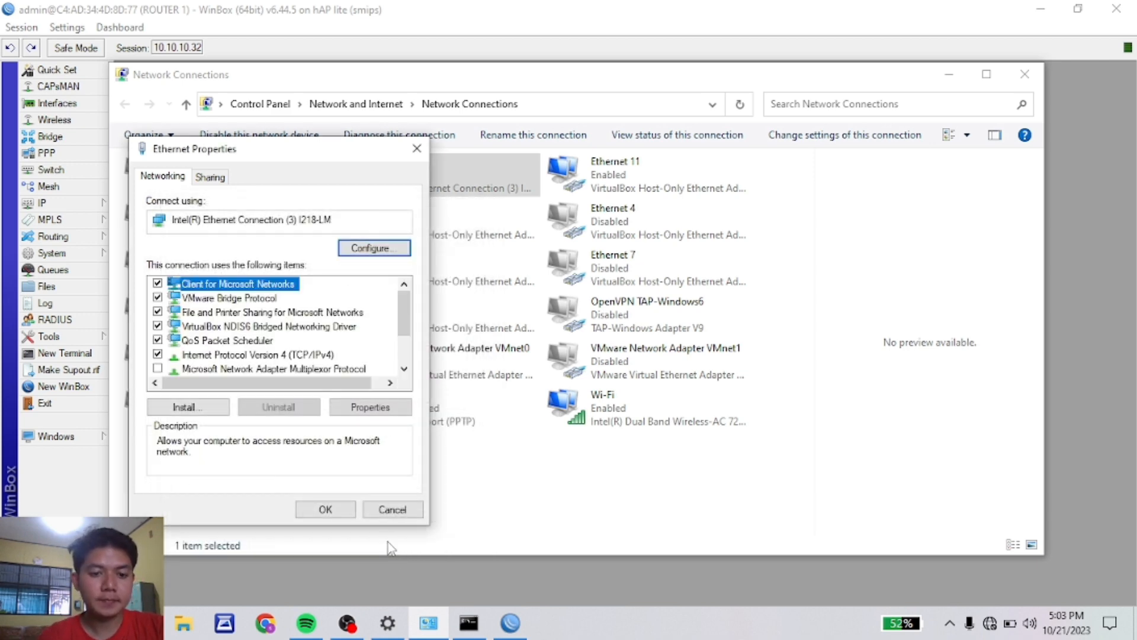
{"action": "left_click", "coordinate": [325, 510]}
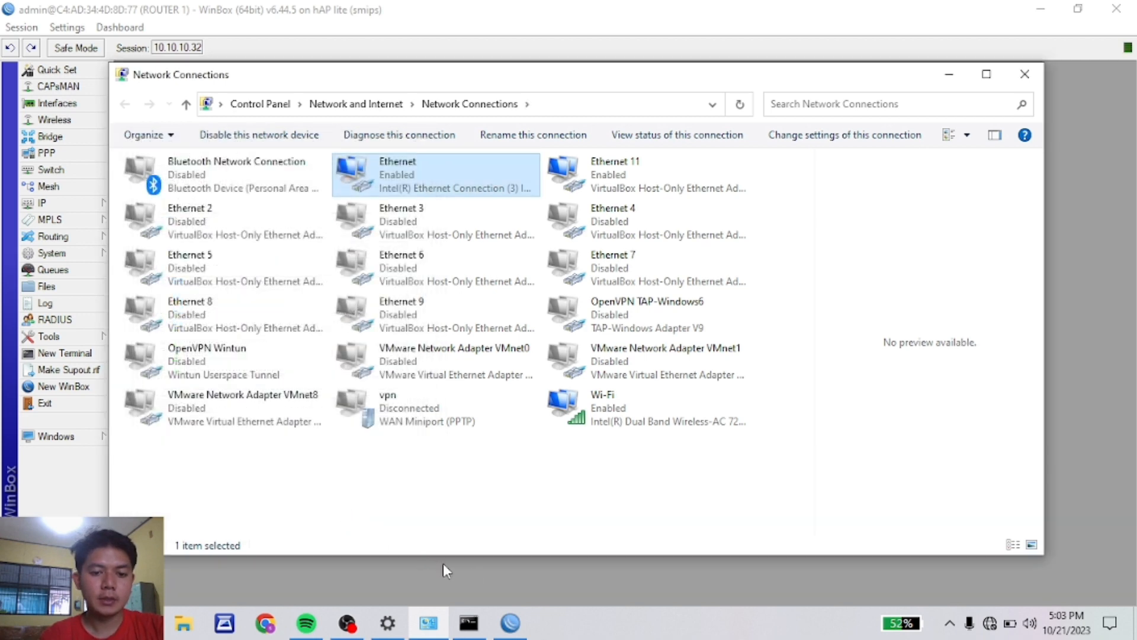
Step: Switch to the Command Prompt and ping 192.168.1.1 to test the connection to the router
{"action": "left_click", "coordinate": [474, 627]}
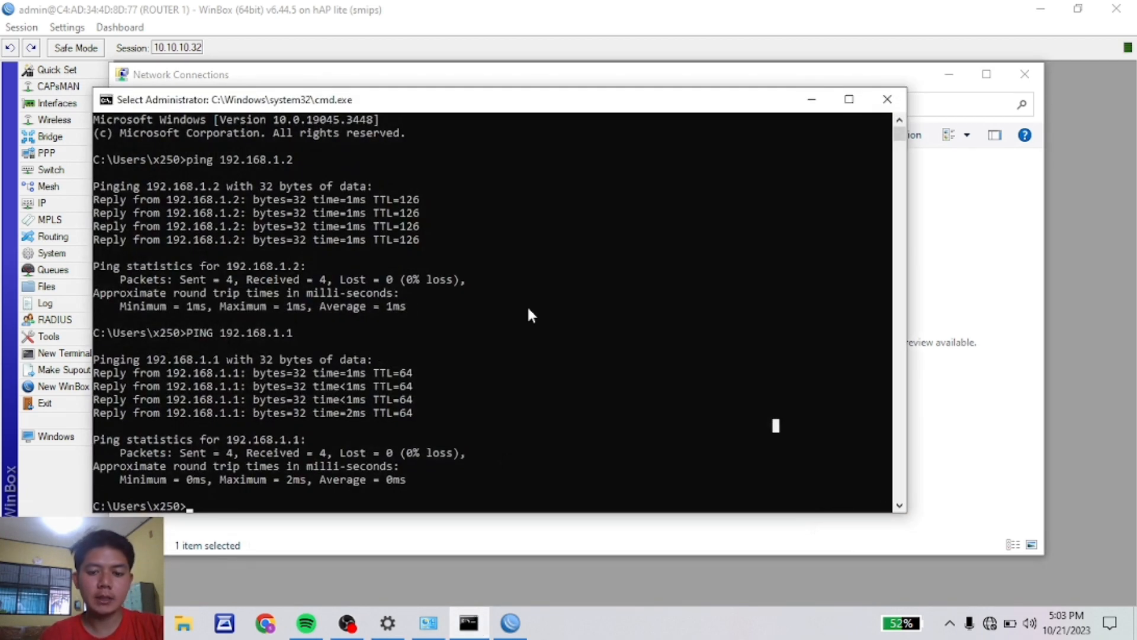
{"action": "type", "text": "PING 192.168.1.1"}
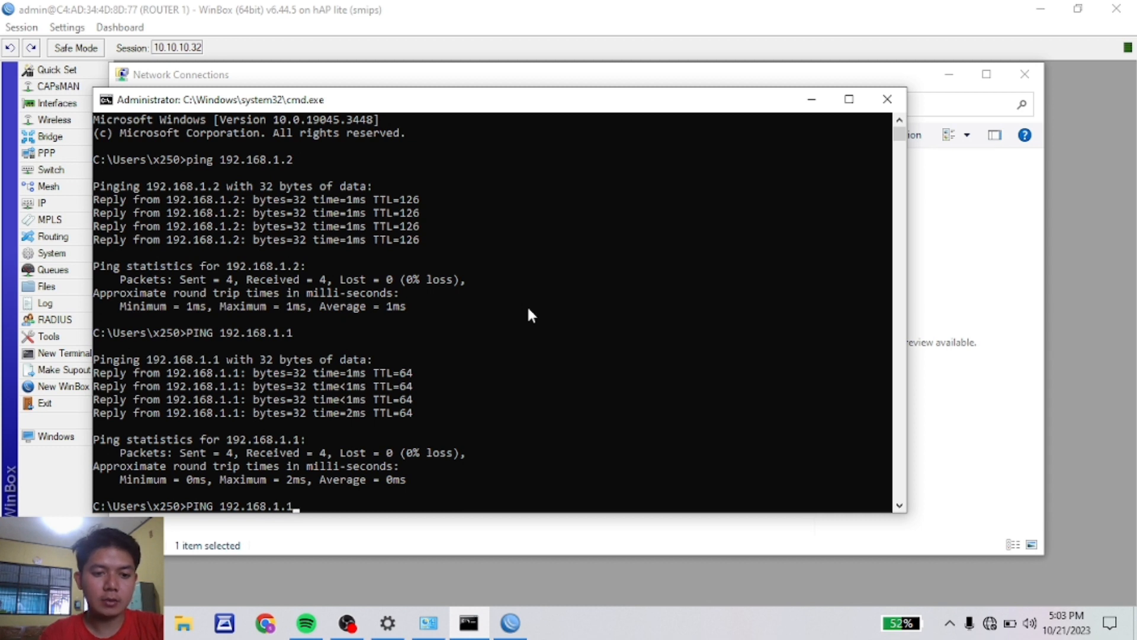
{"action": "key", "text": "Return"}
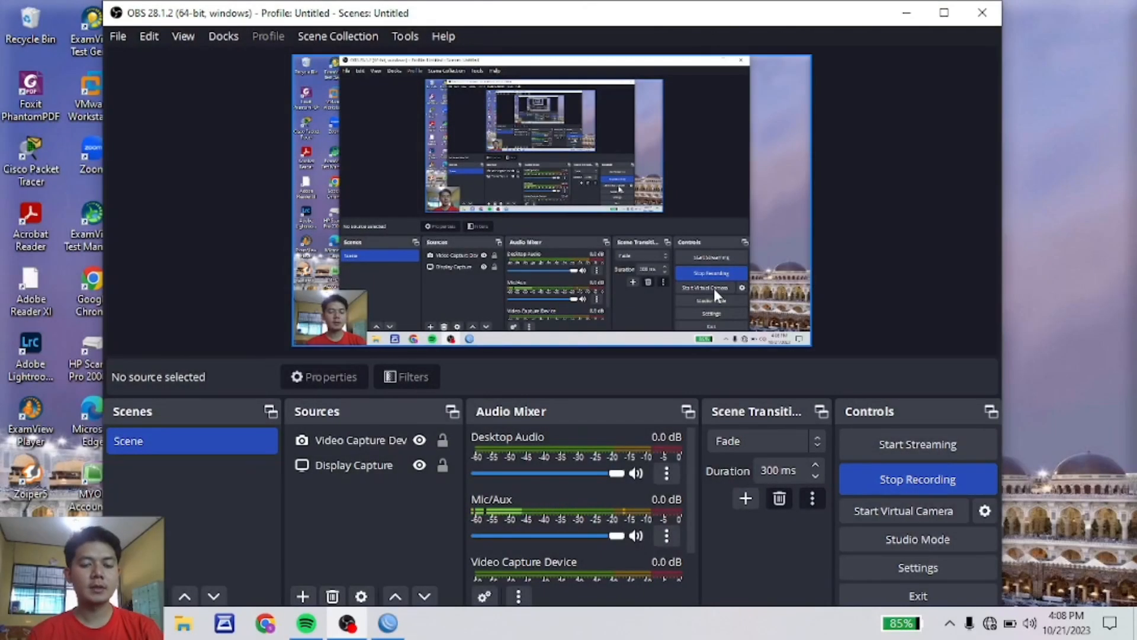
Step: Switch to WinBox and connect as admin to the neighbor router with MAC address C4:AD:34:4D:8D:79
{"action": "mouse_move", "coordinate": [387, 632]}
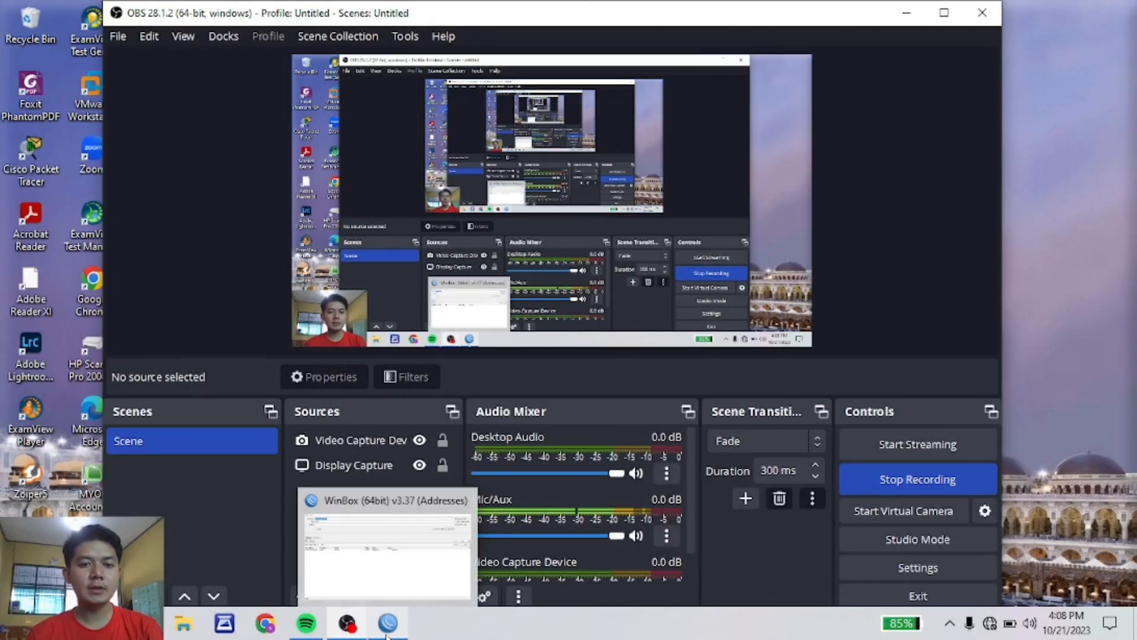
{"action": "left_click", "coordinate": [388, 631]}
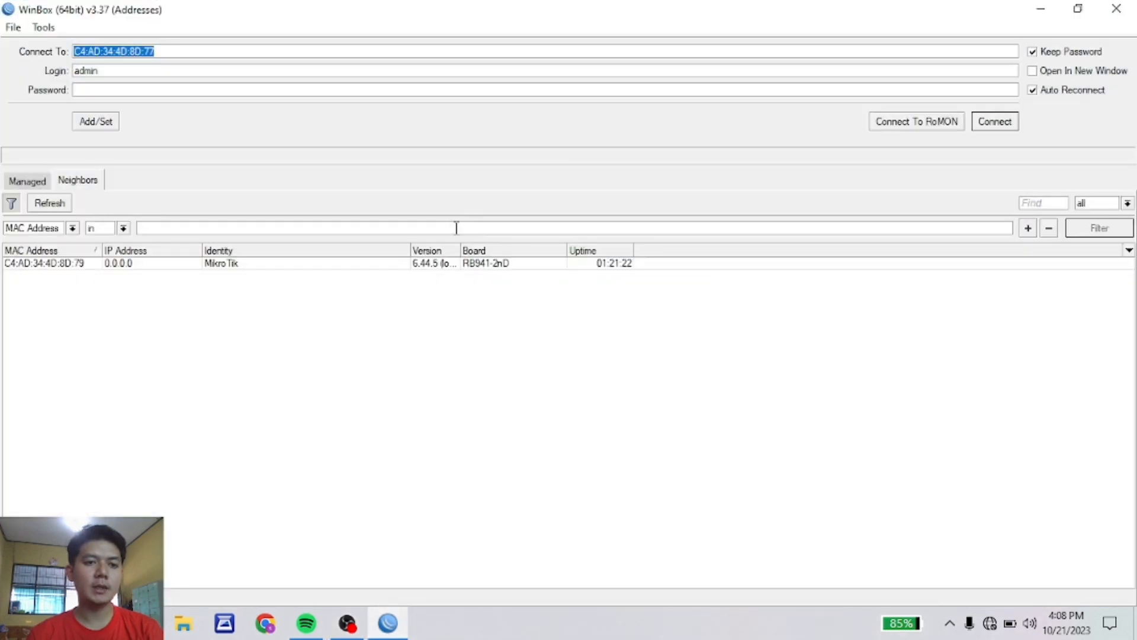
{"action": "left_click", "coordinate": [58, 267]}
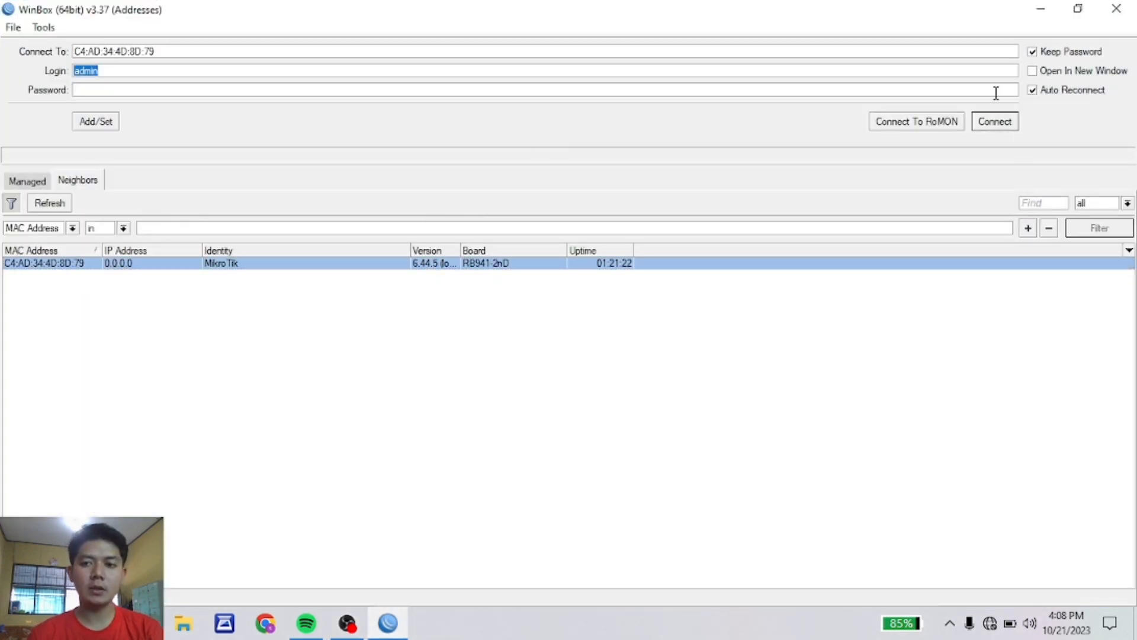
{"action": "left_click", "coordinate": [1009, 125]}
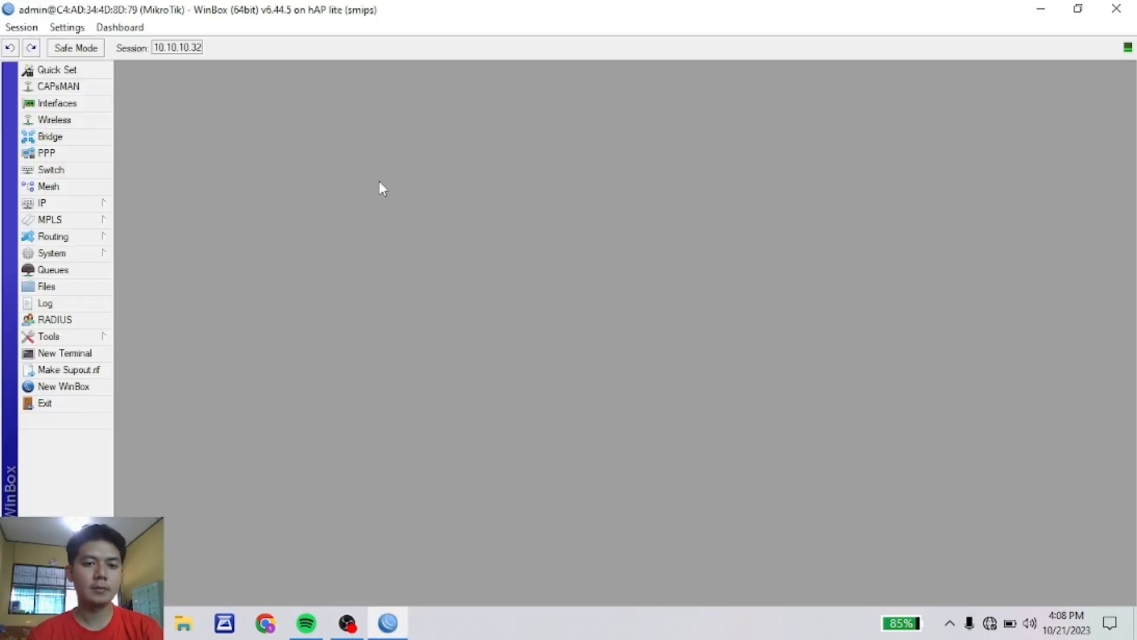
Step: Set the connected router's system identity to ROUTER 2
{"action": "left_click", "coordinate": [99, 253]}
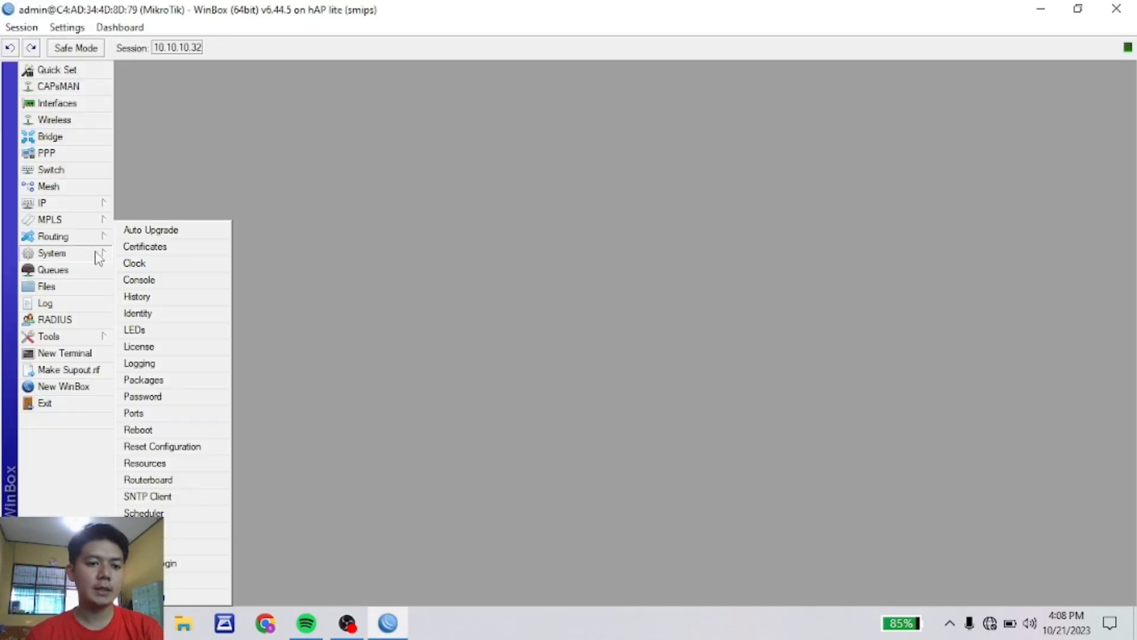
{"action": "left_click", "coordinate": [179, 312]}
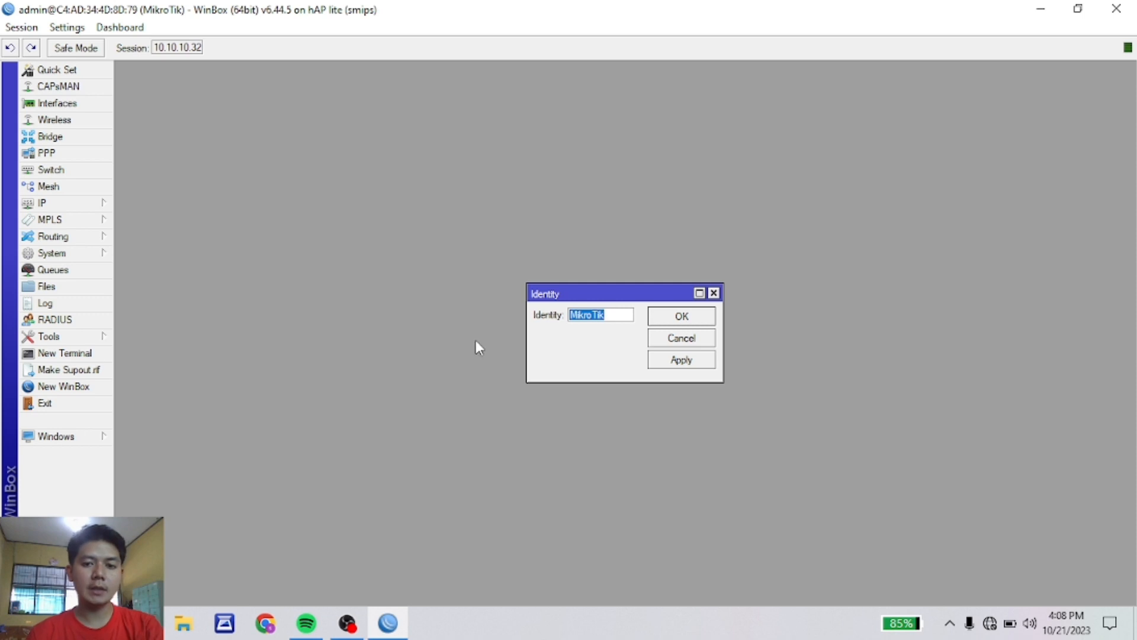
{"action": "type", "text": "ro"}
{"action": "key", "text": "BackSpace"}
{"action": "key", "text": "BackSpace"}
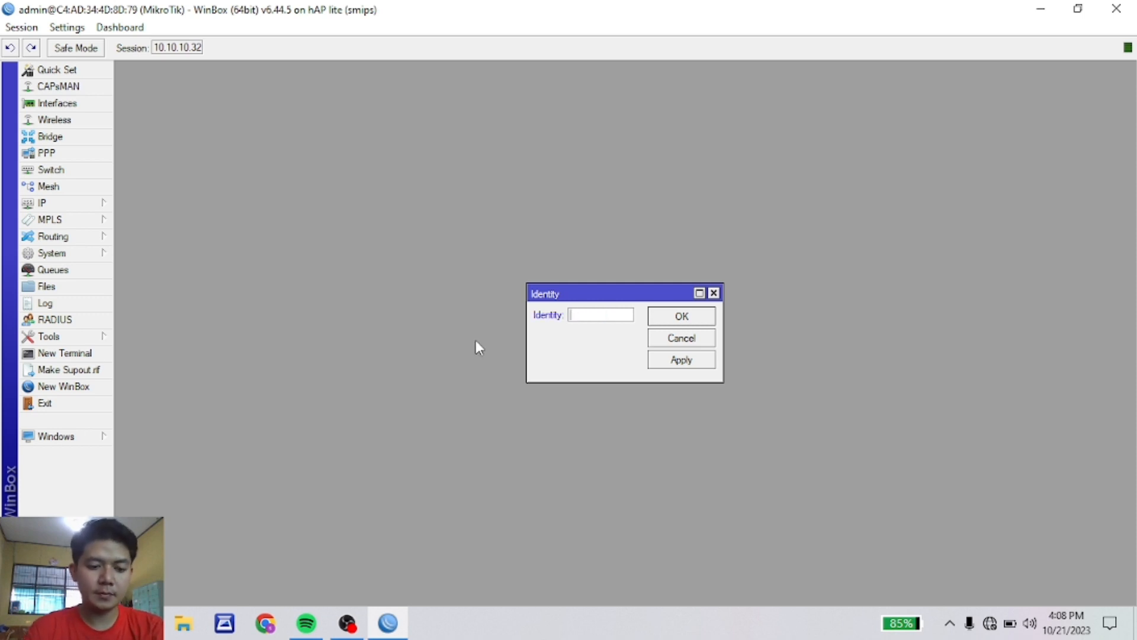
{"action": "type", "text": "ROUTER "}
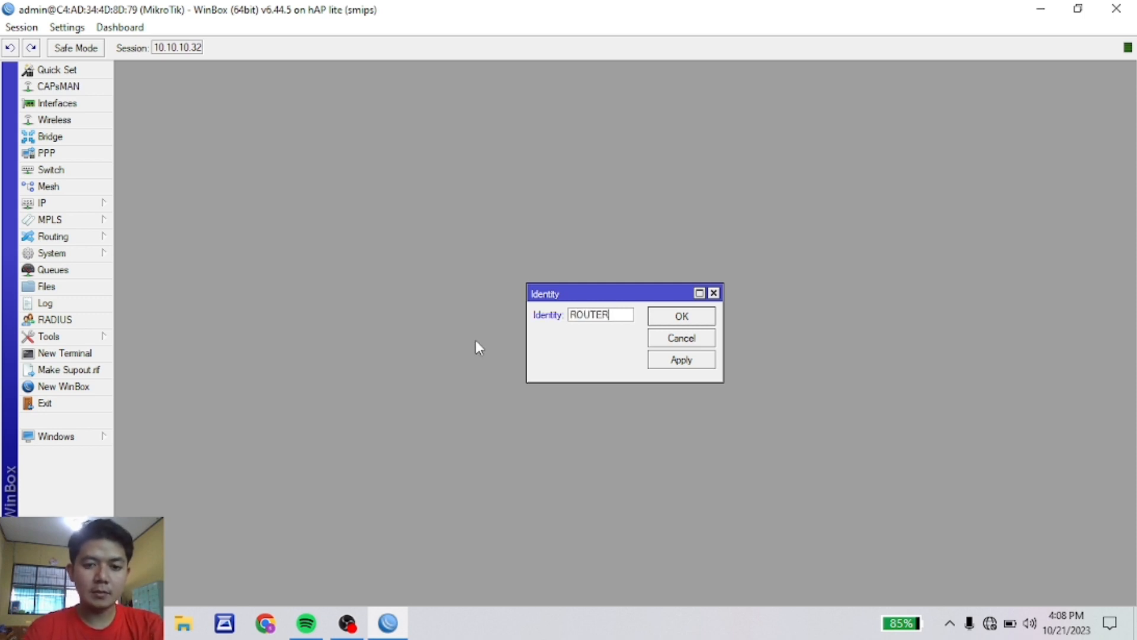
{"action": "type", "text": "2"}
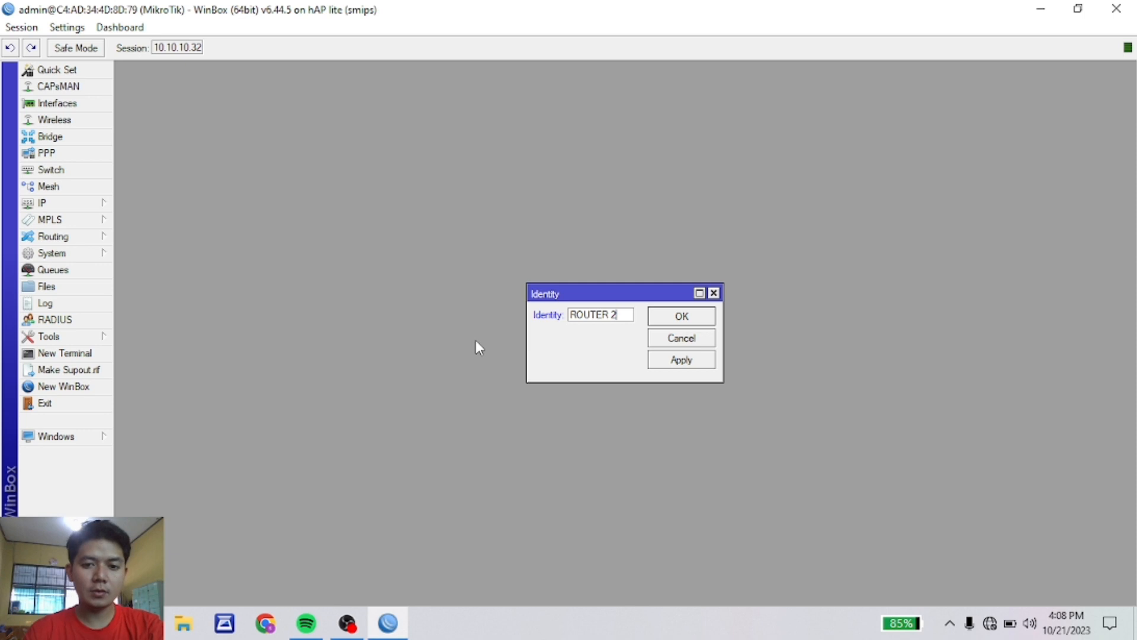
{"action": "left_click", "coordinate": [681, 320]}
Step: Add the IP address 192.168.3.1/24 on interface ether4 to the router's address list
{"action": "left_click", "coordinate": [95, 203]}
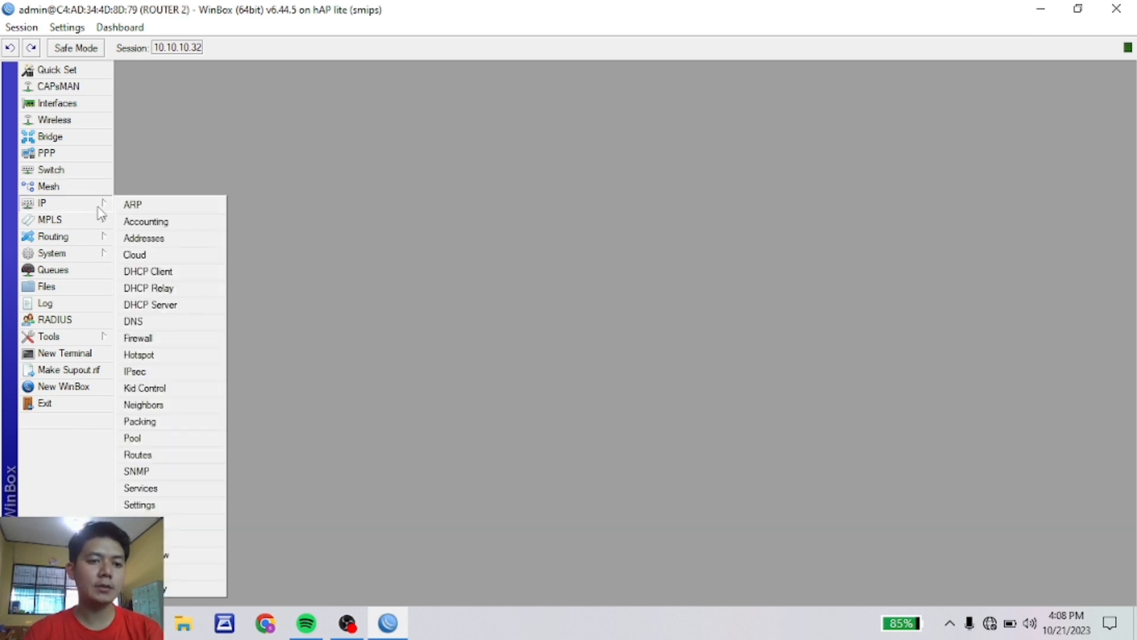
{"action": "left_click", "coordinate": [152, 238]}
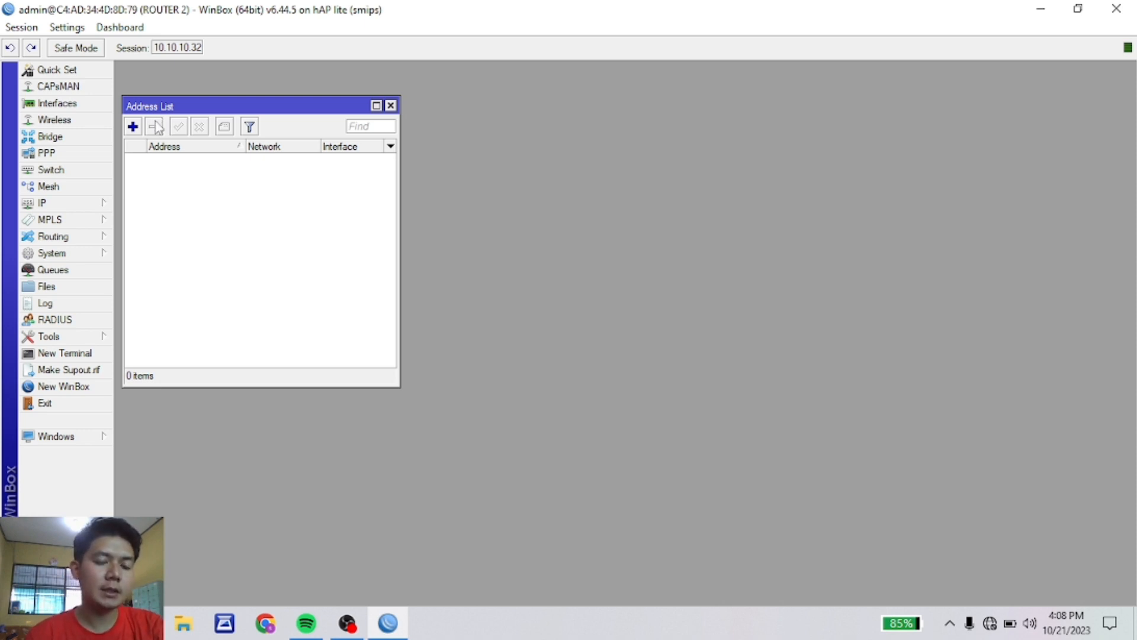
{"action": "left_click", "coordinate": [133, 126]}
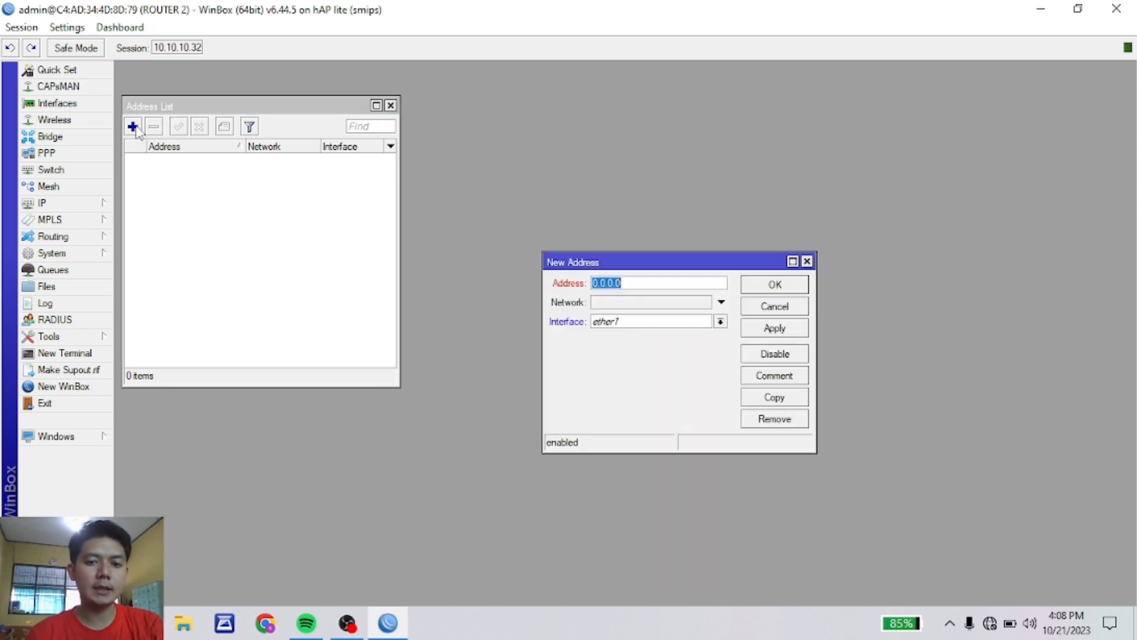
{"action": "type", "text": "192"}
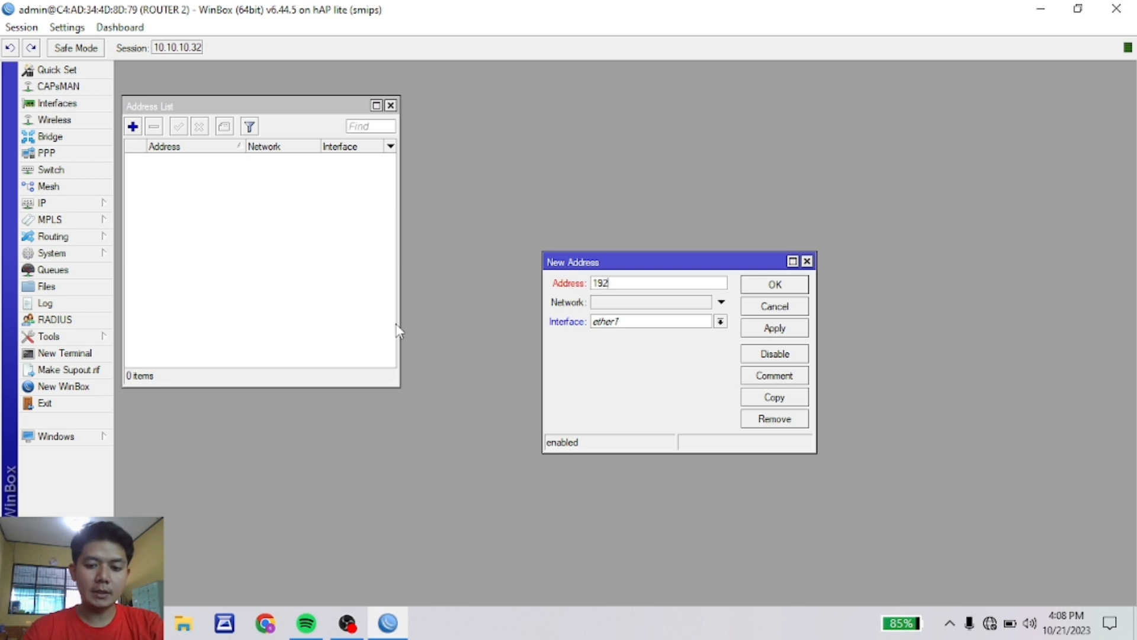
{"action": "type", "text": ".16"}
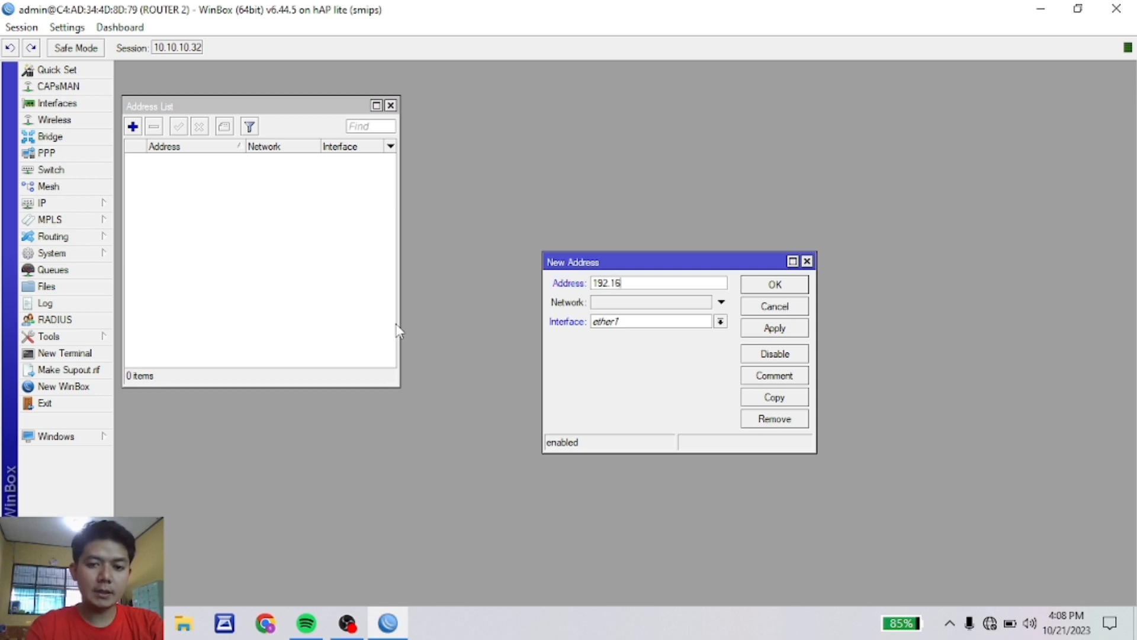
{"action": "type", "text": "8."}
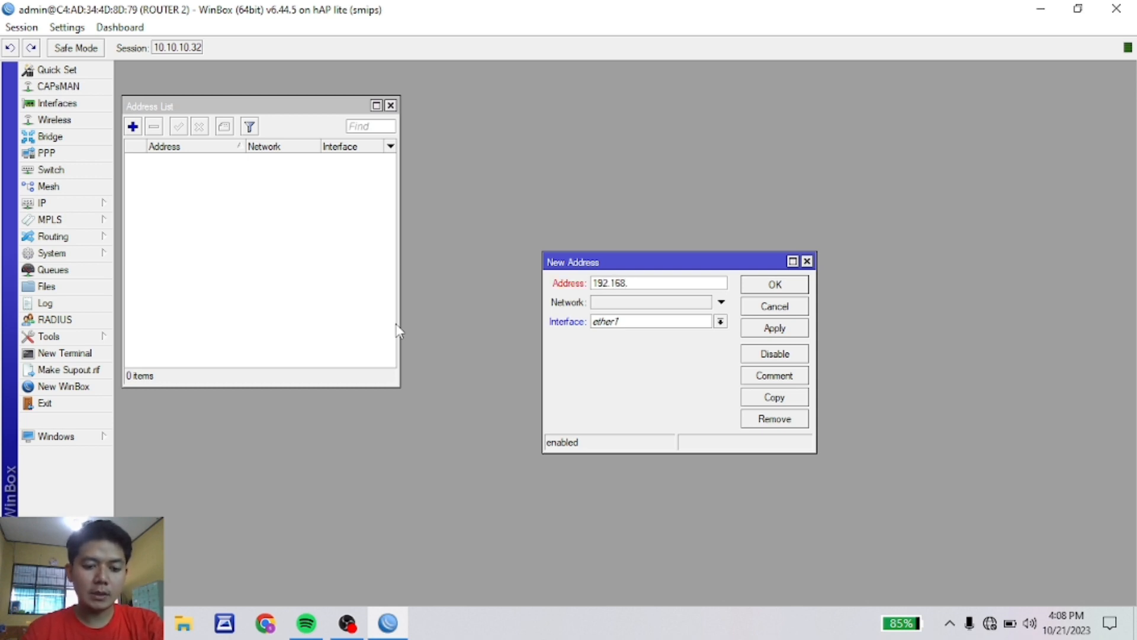
{"action": "type", "text": "3.1/24"}
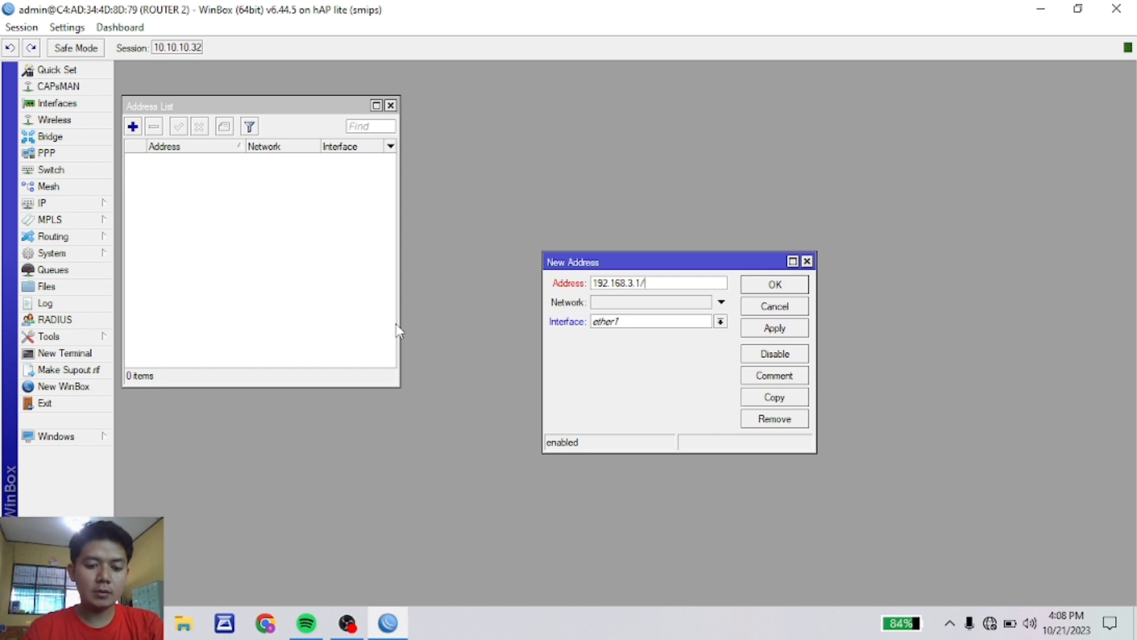
{"action": "left_click", "coordinate": [720, 322]}
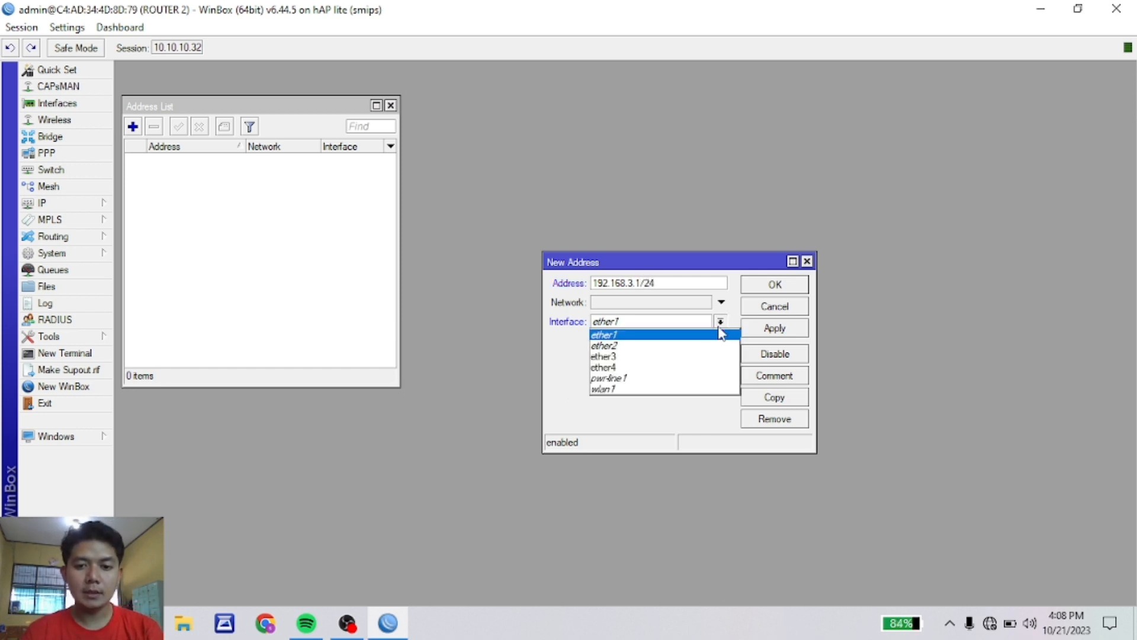
{"action": "left_click", "coordinate": [654, 367]}
{"action": "left_click", "coordinate": [771, 328]}
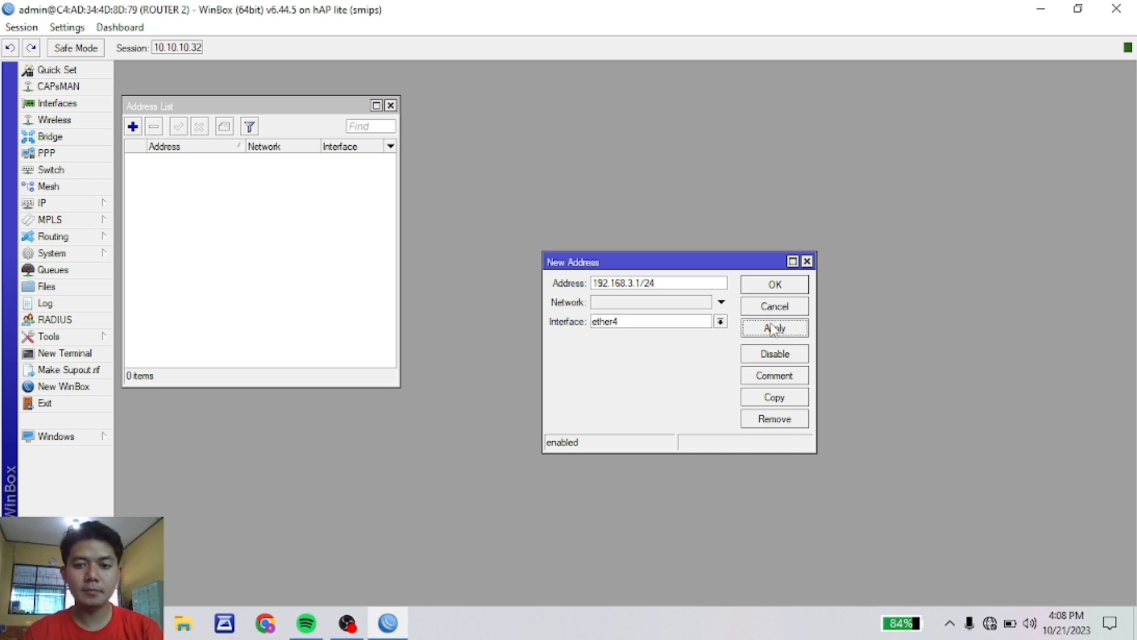
{"action": "left_click", "coordinate": [776, 285]}
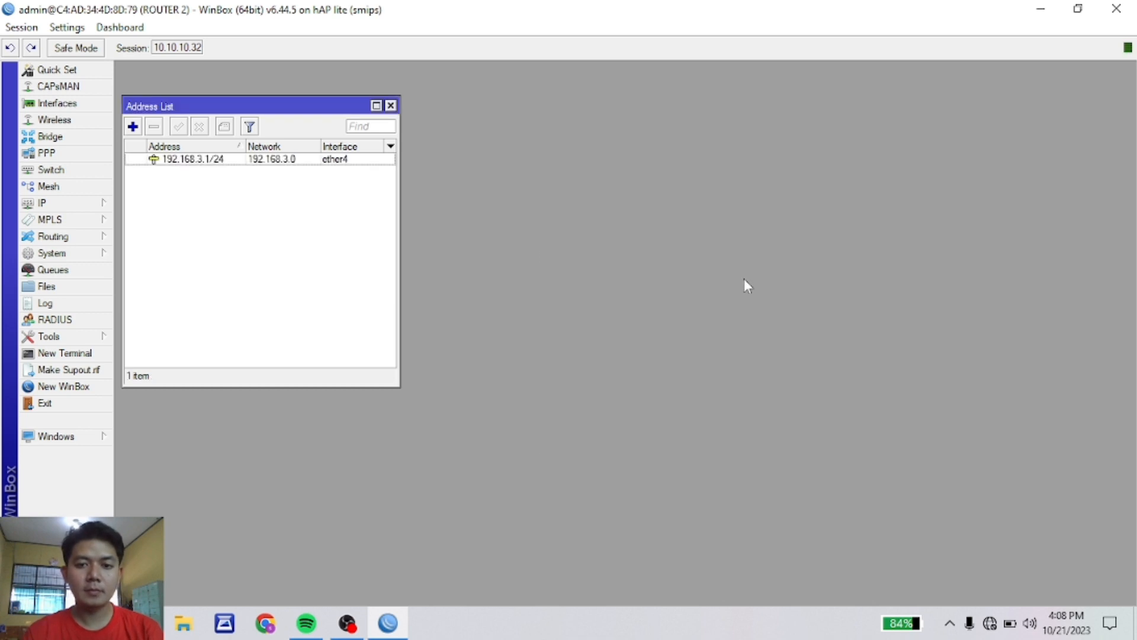
Step: Add a second IP address, 192.168.2.2/24, on interface ether3
{"action": "left_click", "coordinate": [132, 126]}
{"action": "type", "text": "192.168.2.2/24"}
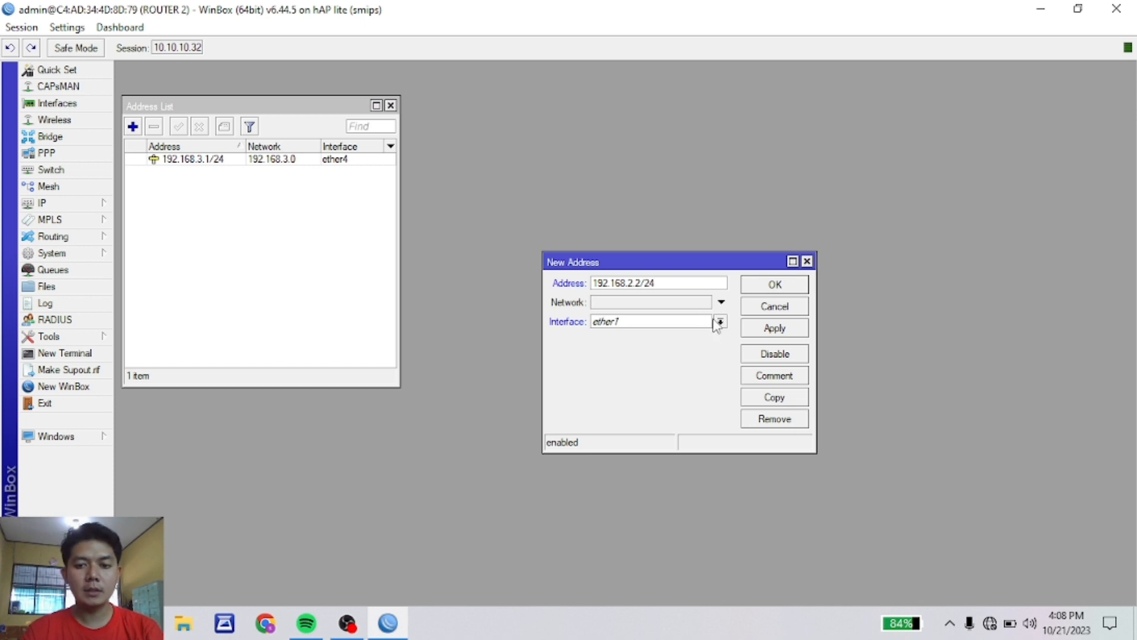
{"action": "left_click", "coordinate": [720, 322]}
{"action": "left_click", "coordinate": [663, 356]}
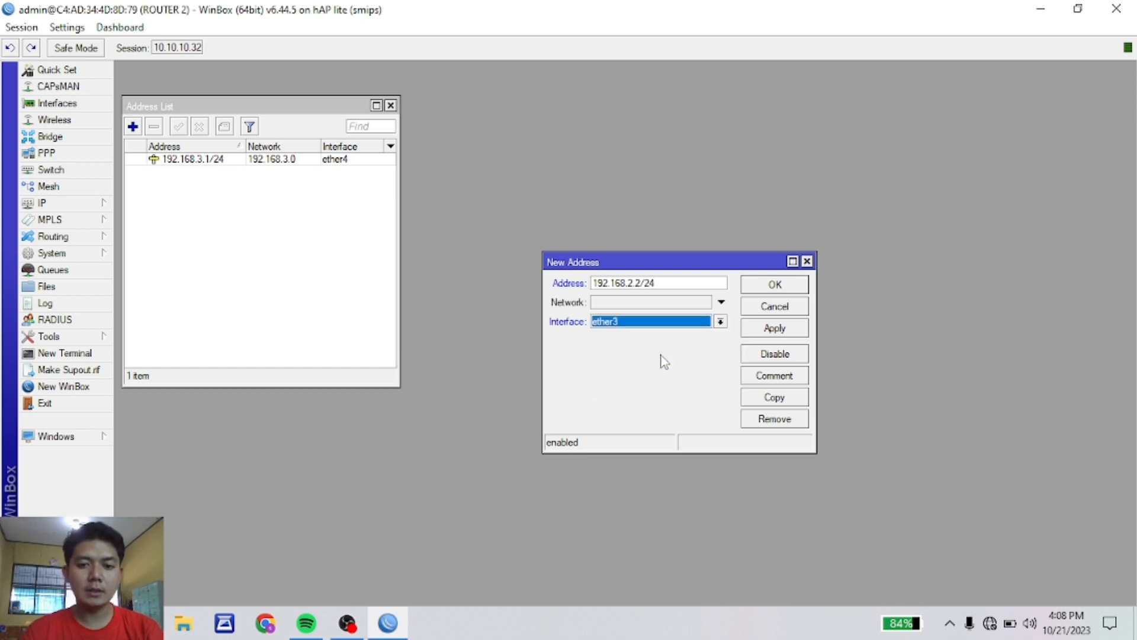
{"action": "left_click", "coordinate": [767, 332]}
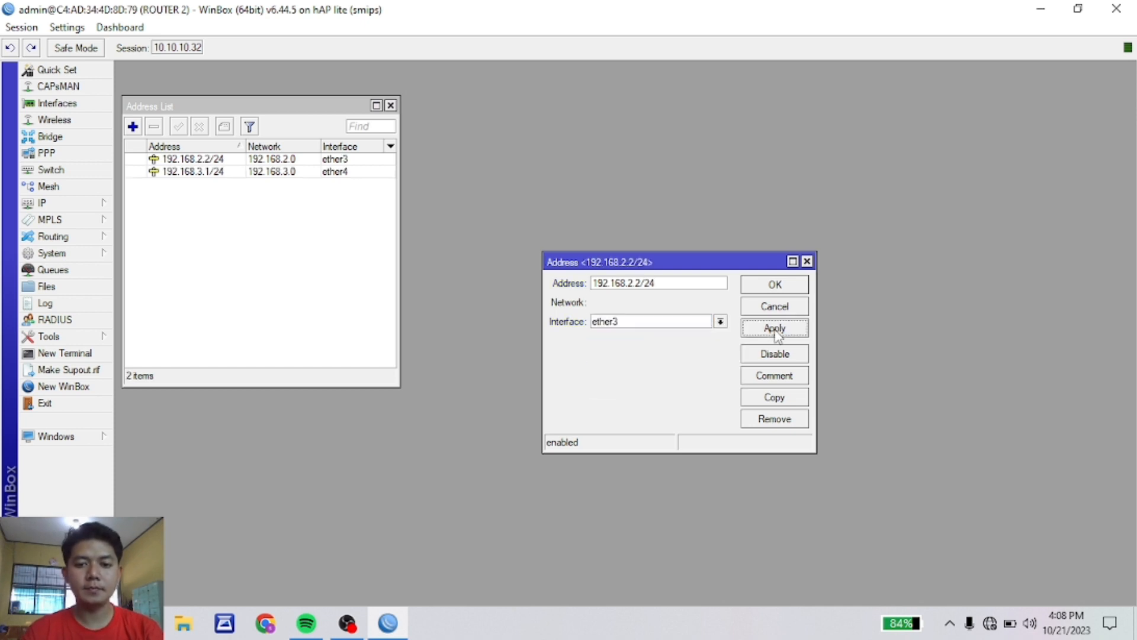
{"action": "left_click", "coordinate": [785, 286]}
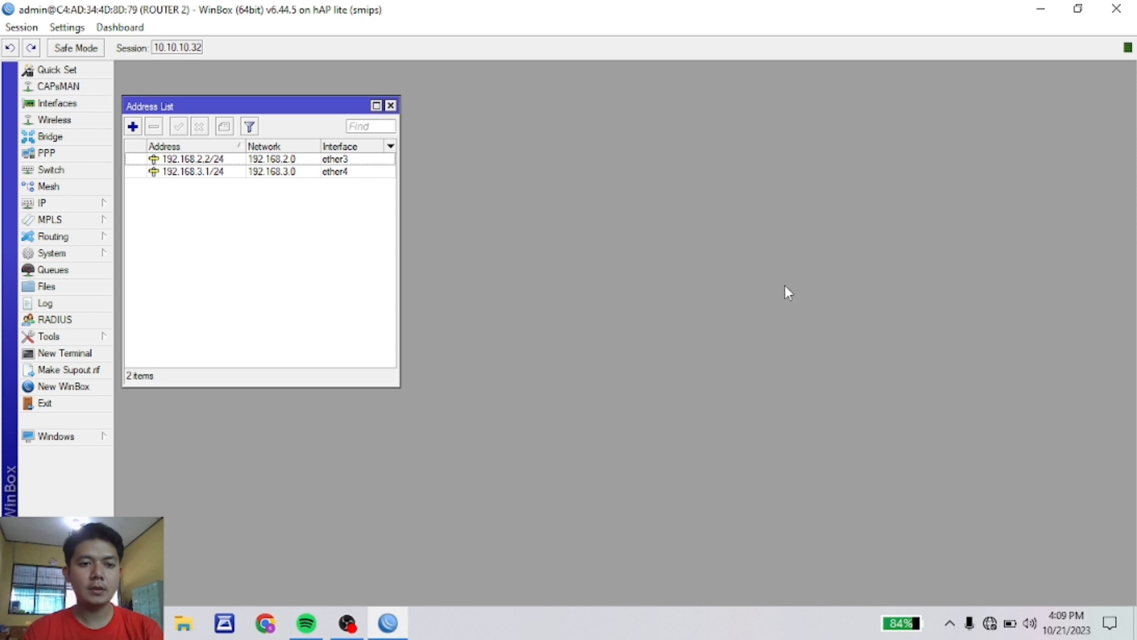
Step: Open the Windows Ethernet adapter's IPv4 properties and clear its old static addresses, keeping manual IP assignment selected
{"action": "right_click", "coordinate": [990, 623]}
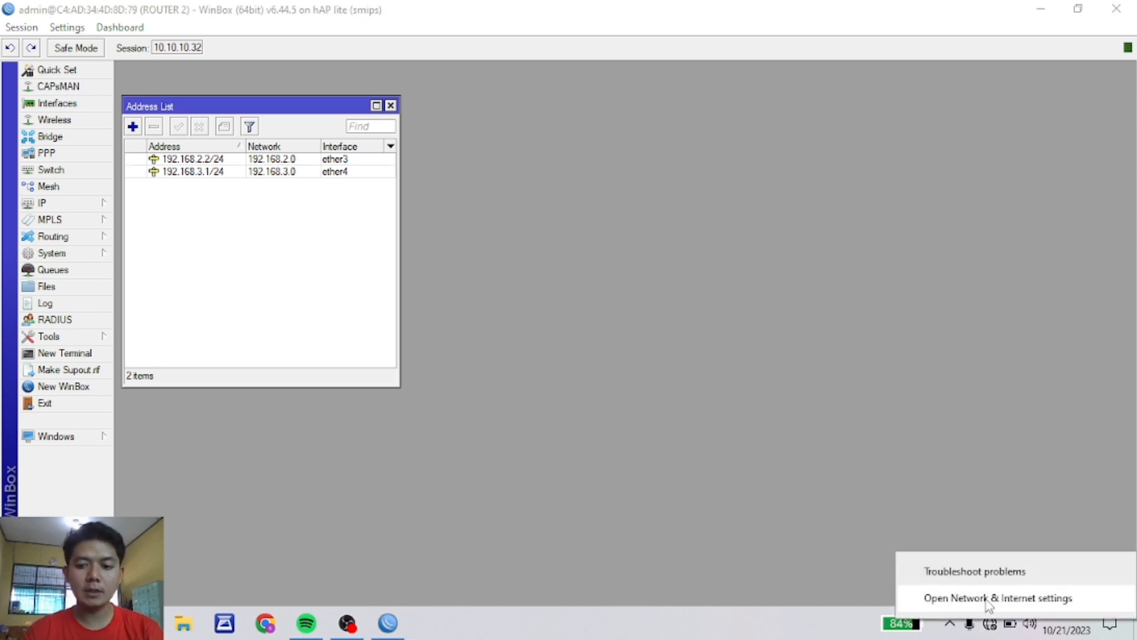
{"action": "left_click", "coordinate": [990, 597]}
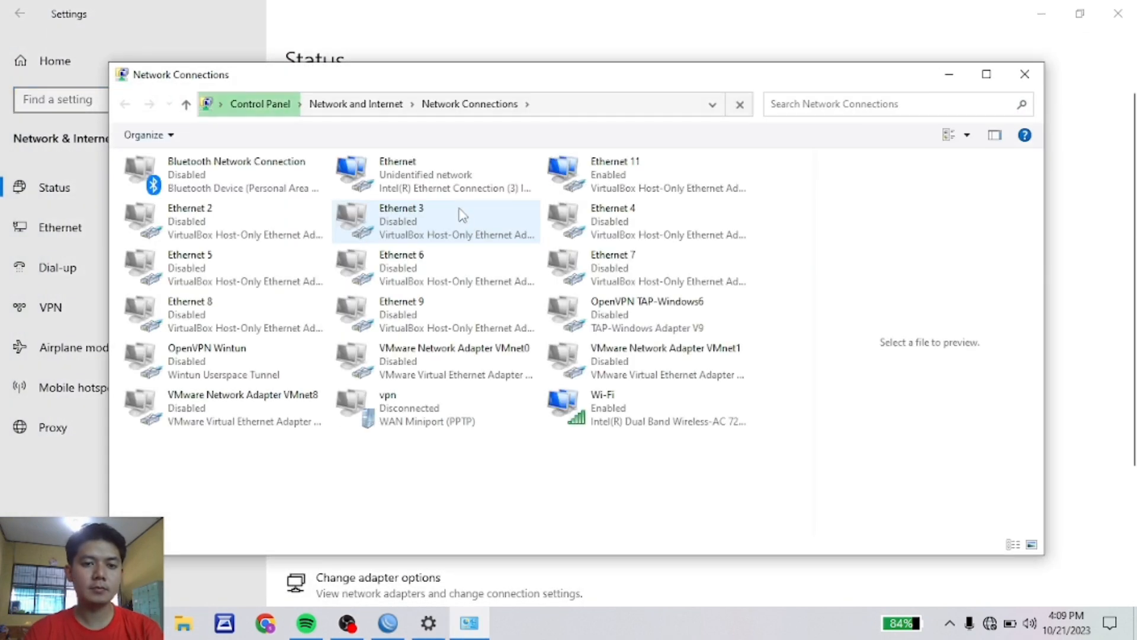
{"action": "right_click", "coordinate": [456, 181]}
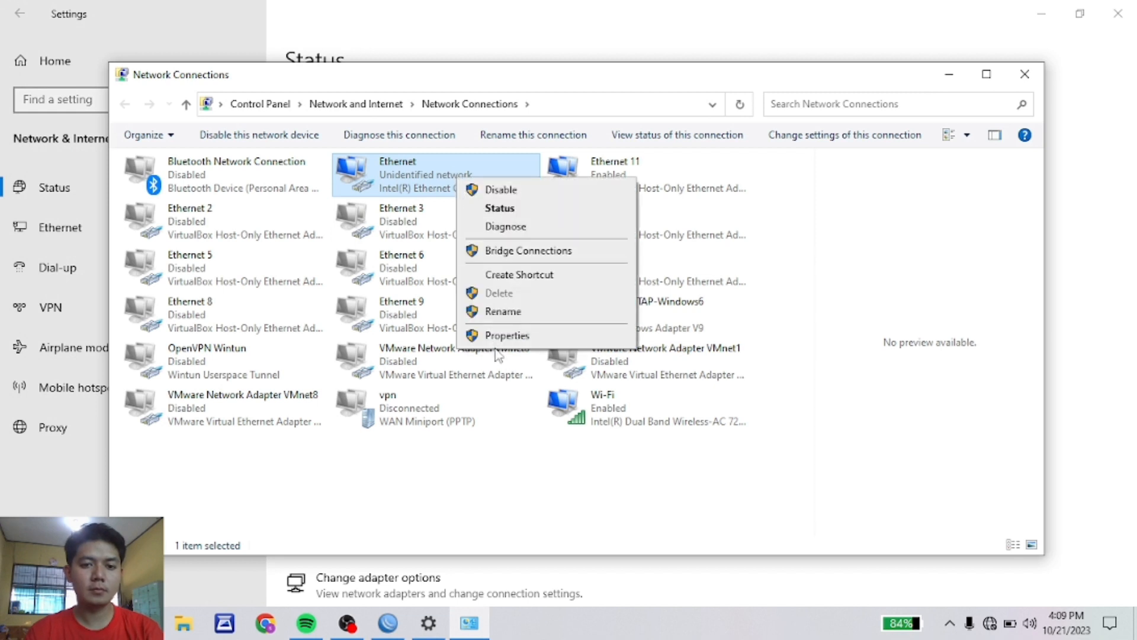
{"action": "left_click", "coordinate": [501, 336]}
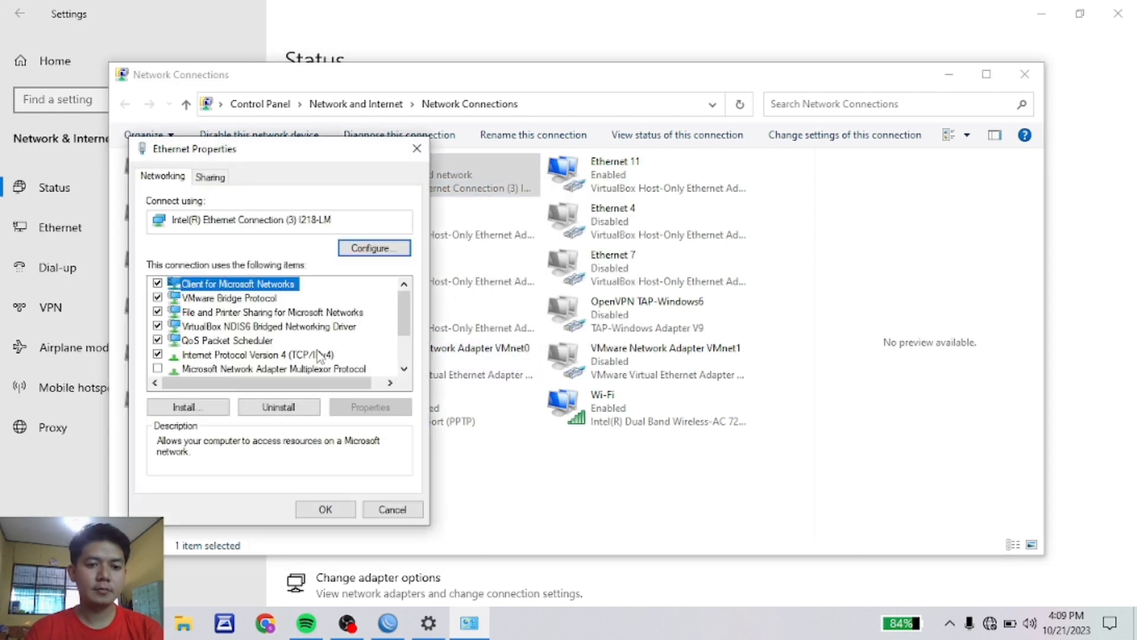
{"action": "double_click", "coordinate": [319, 354]}
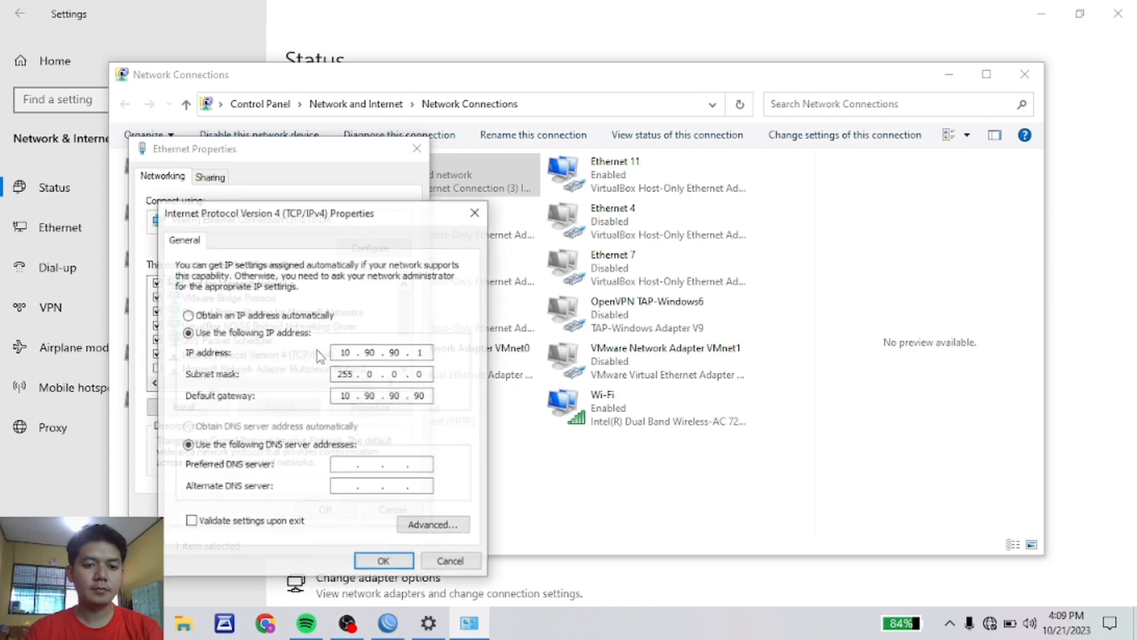
{"action": "left_click", "coordinate": [291, 318]}
{"action": "left_click", "coordinate": [292, 332]}
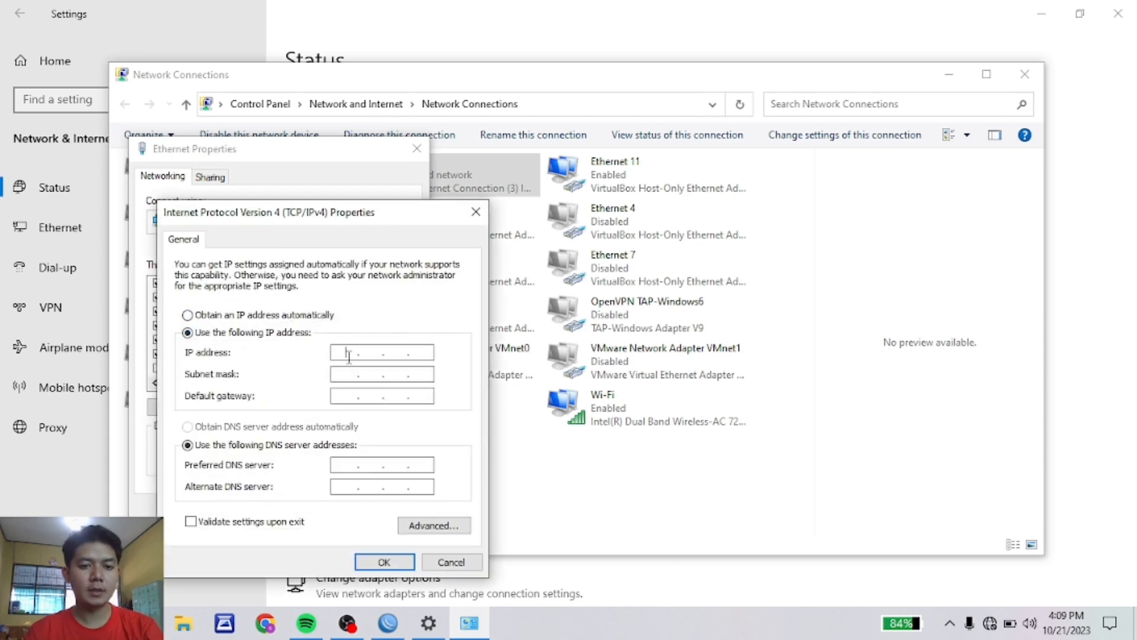
Step: Set the Ethernet adapter to IP address 192.168.3.2, subnet mask 255.255.255.0 and default gateway 192.168.3.1, and save the adapter properties
{"action": "left_click", "coordinate": [349, 355]}
{"action": "type", "text": "192 . "}
{"action": "type", "text": "168 . 3 . 2"}
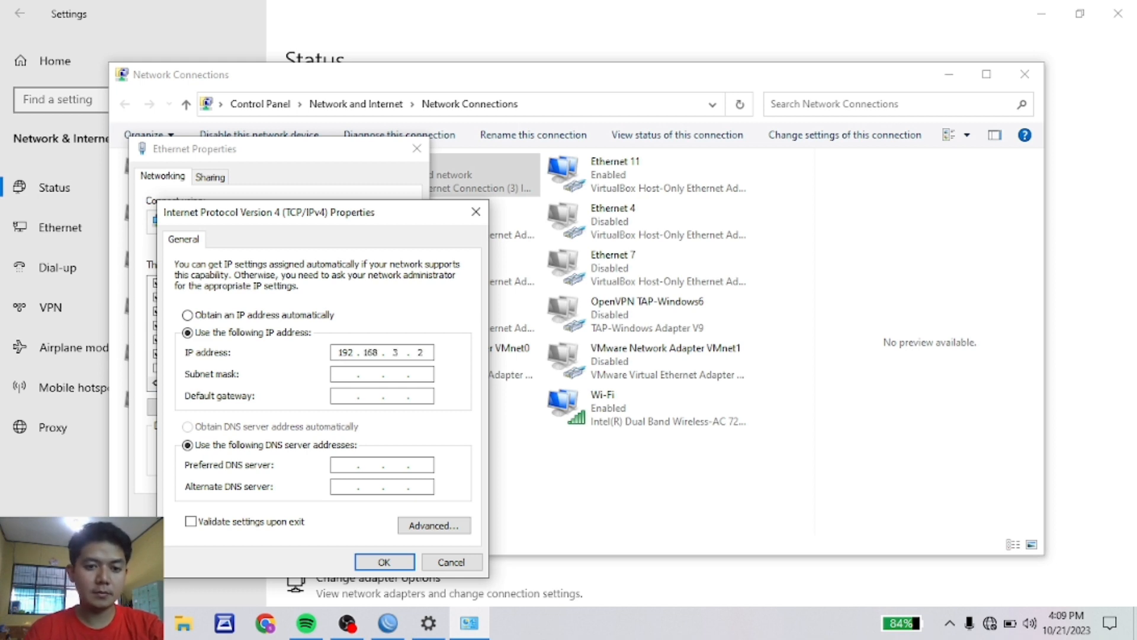
{"action": "key", "text": "Tab"}
{"action": "key", "text": "Tab"}
{"action": "type", "text": "192 . 168"}
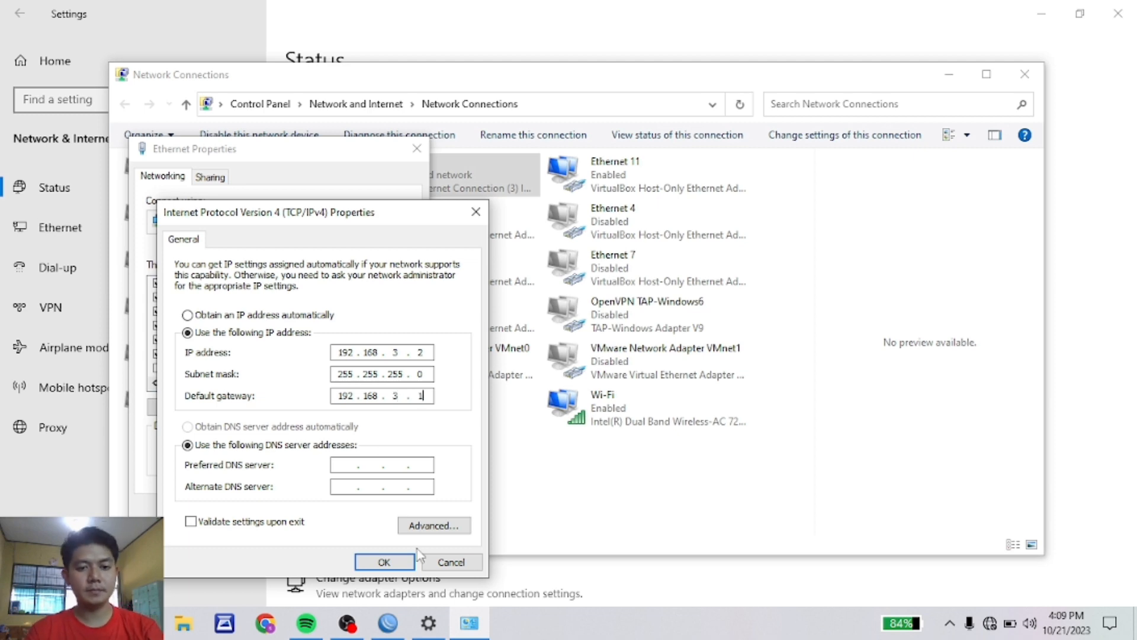
{"action": "left_click", "coordinate": [398, 560]}
{"action": "left_click", "coordinate": [327, 510]}
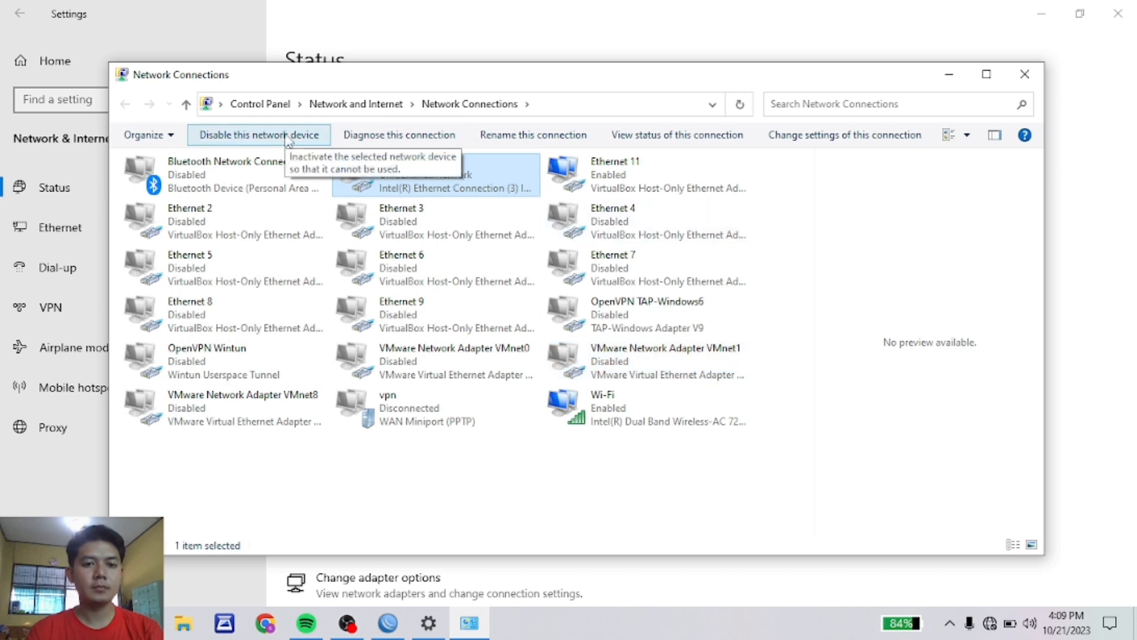
{"action": "left_click", "coordinate": [966, 309]}
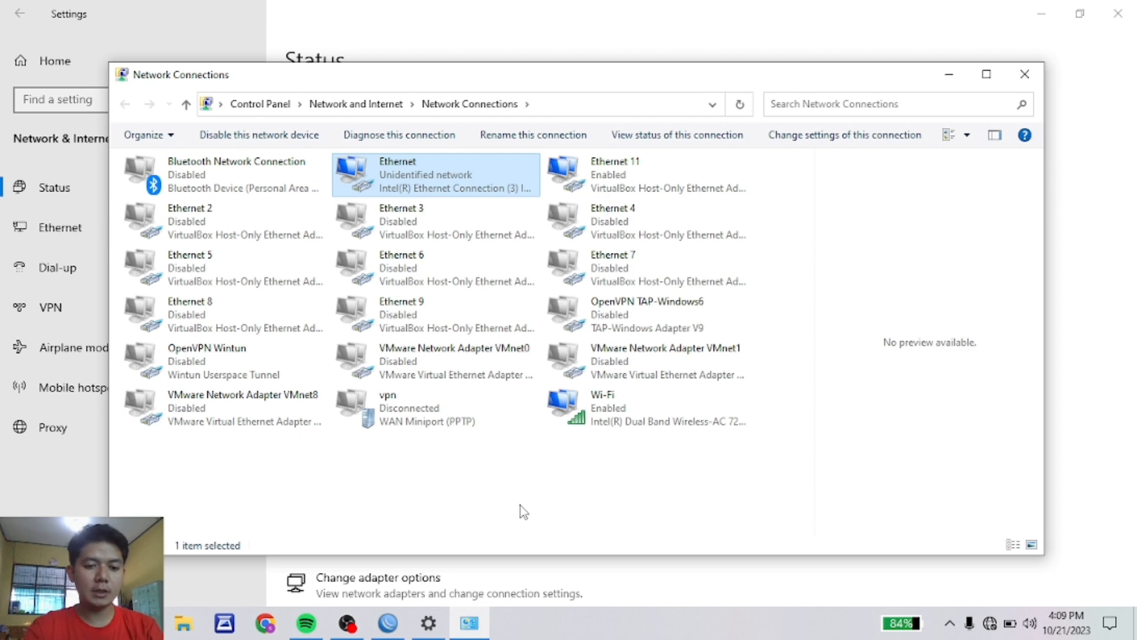
Step: Open a Command Prompt and ping 192.168.3.1 to test the connection to the router
{"action": "key", "text": "super+r"}
{"action": "key", "text": "Return"}
{"action": "type", "text": "PING"}
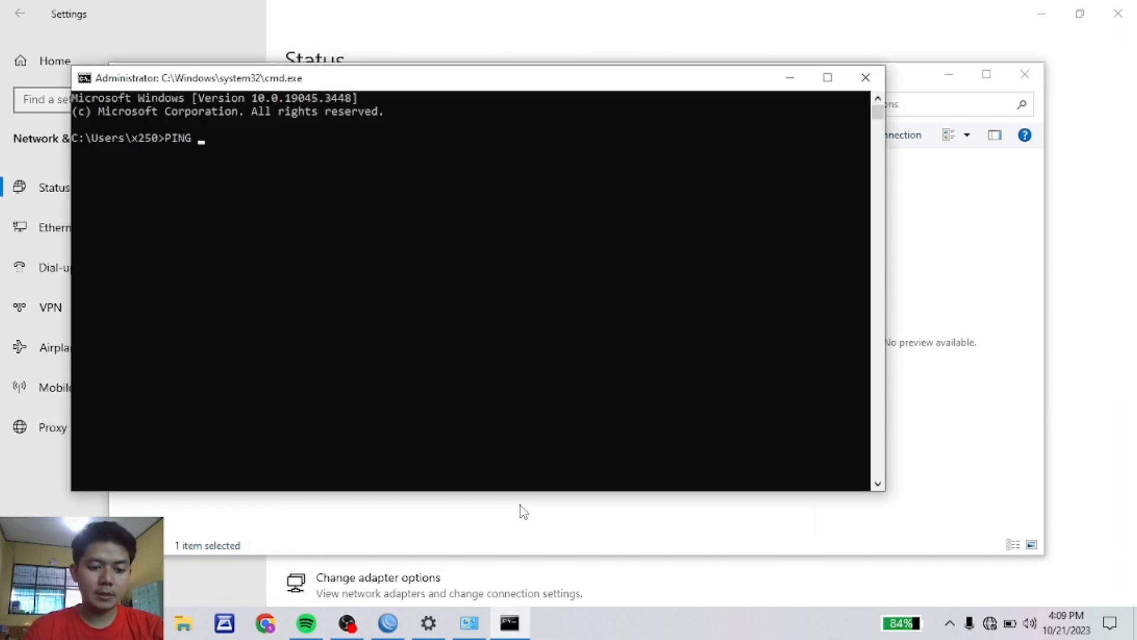
{"action": "type", "text": " 192.168"}
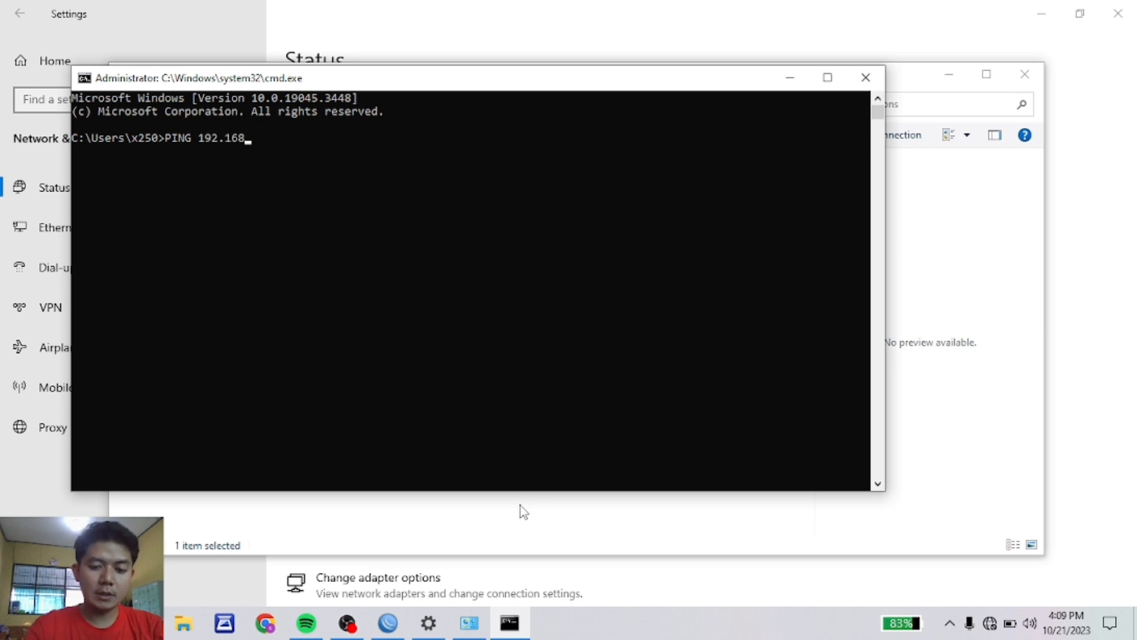
{"action": "type", "text": ".3.1"}
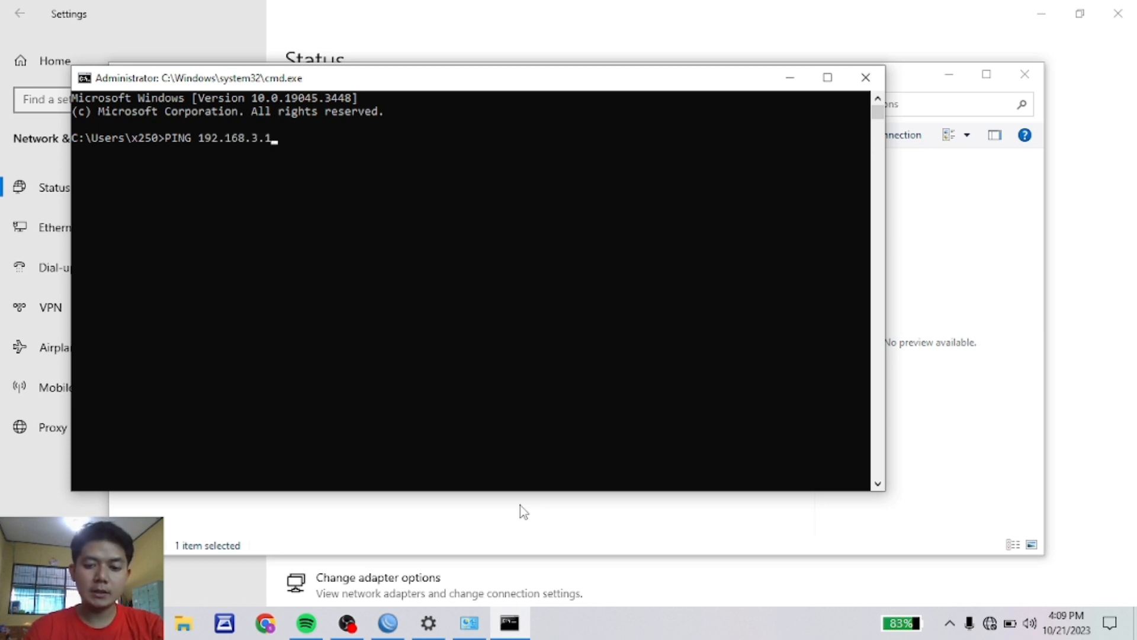
{"action": "key", "text": "Return"}
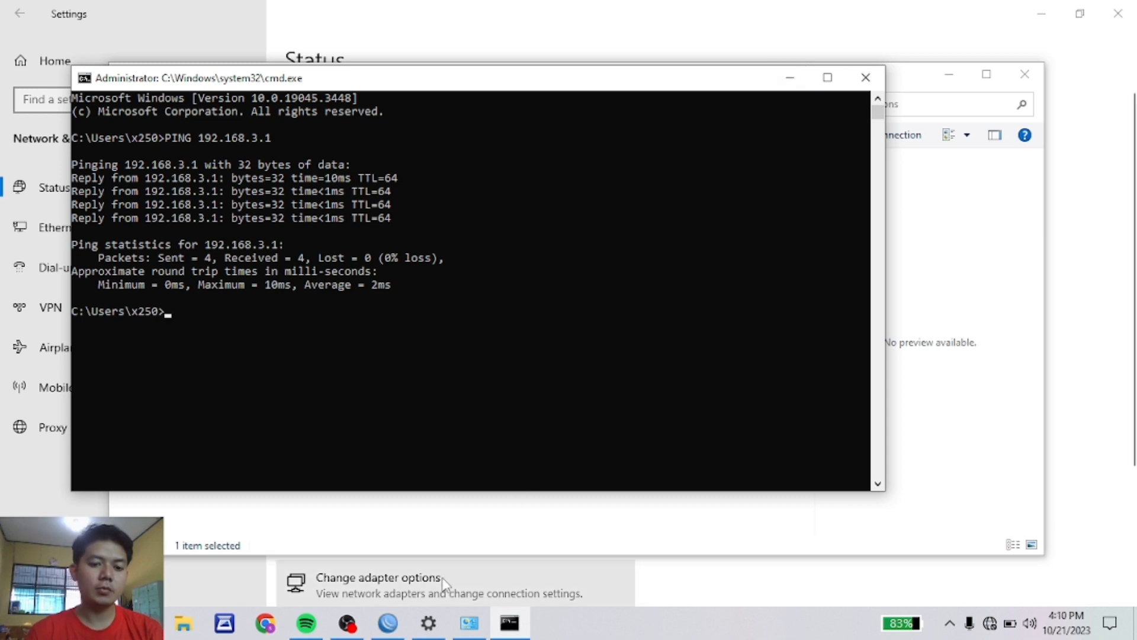
Step: Check the router's address list in WinBox, return to the Command Prompt and ping 192.168.1.2 to test reachability of the other network
{"action": "left_click", "coordinate": [389, 633]}
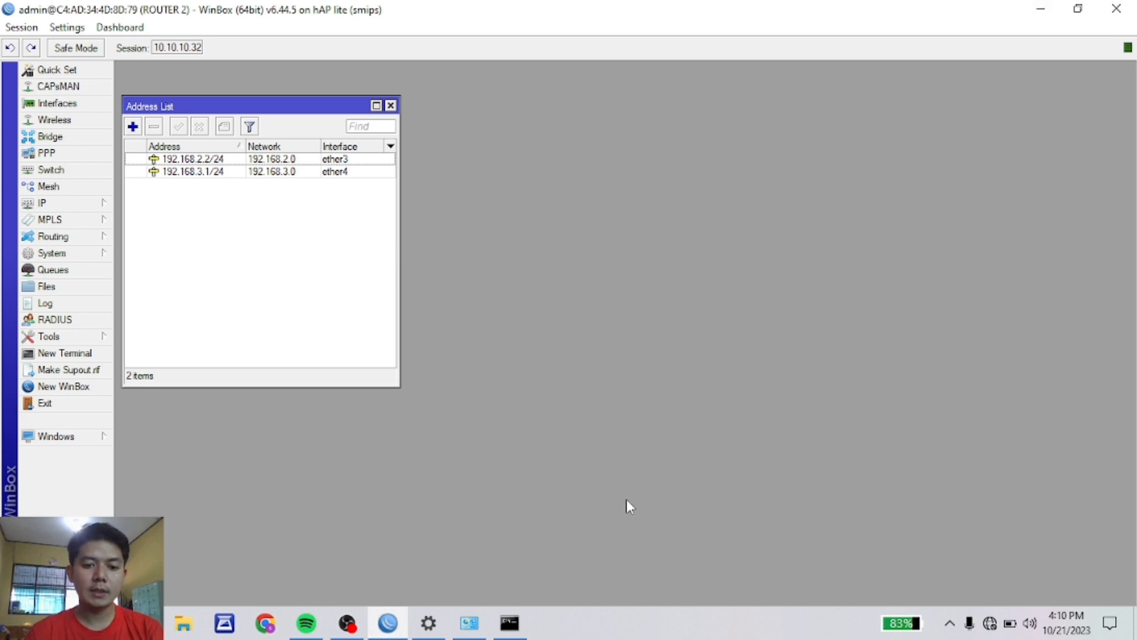
{"action": "left_click", "coordinate": [509, 623]}
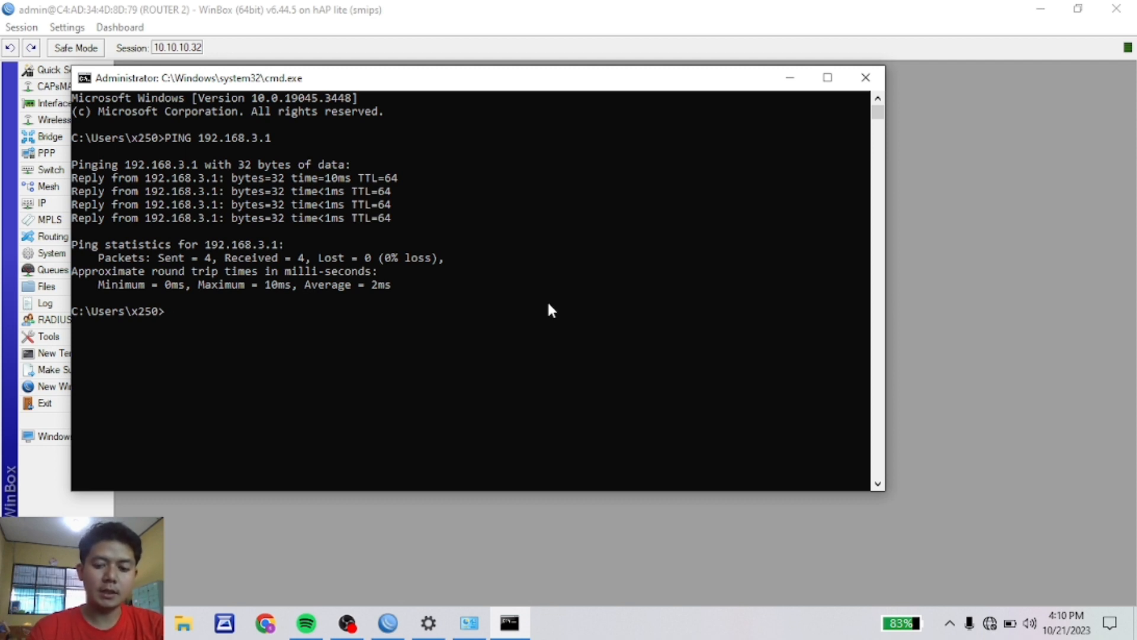
{"action": "type", "text": "ping "}
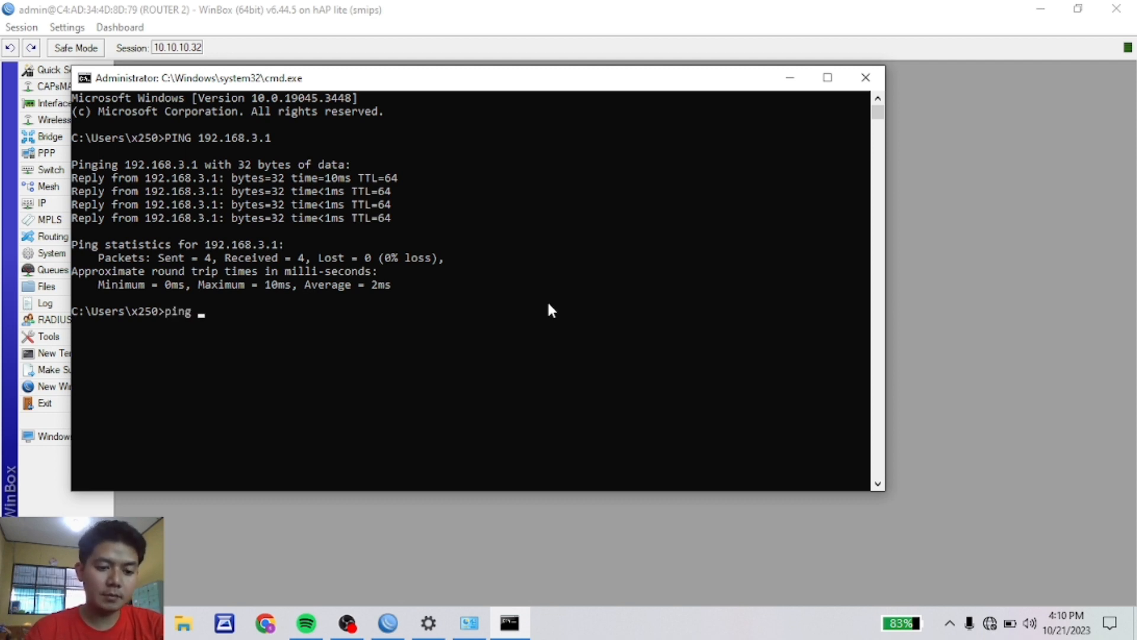
{"action": "type", "text": "192.168"}
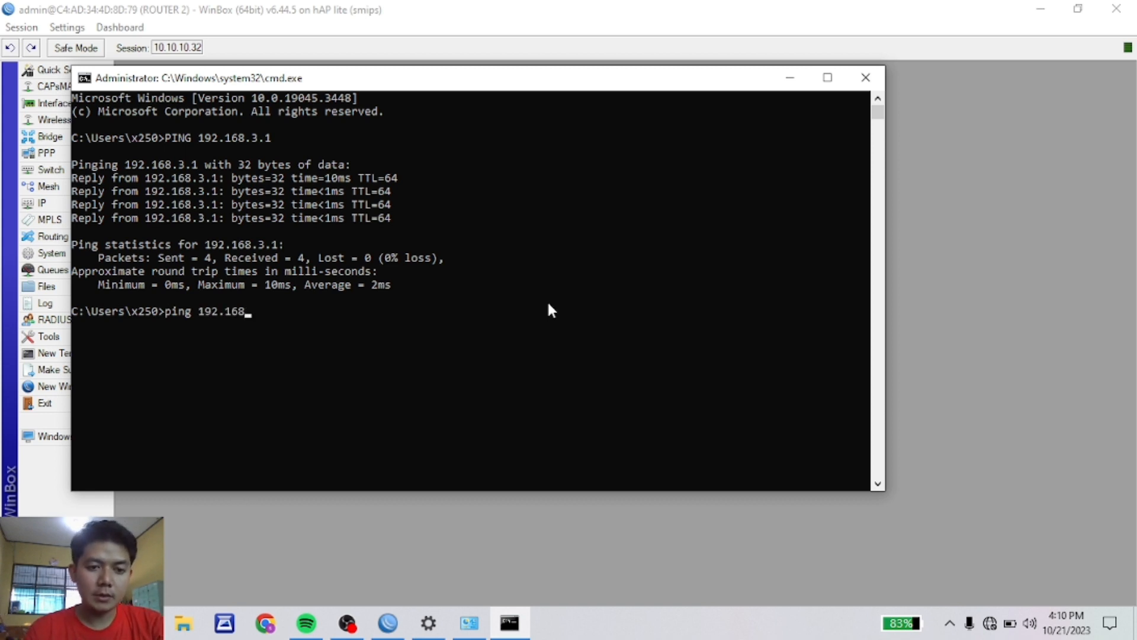
{"action": "type", "text": ".1"}
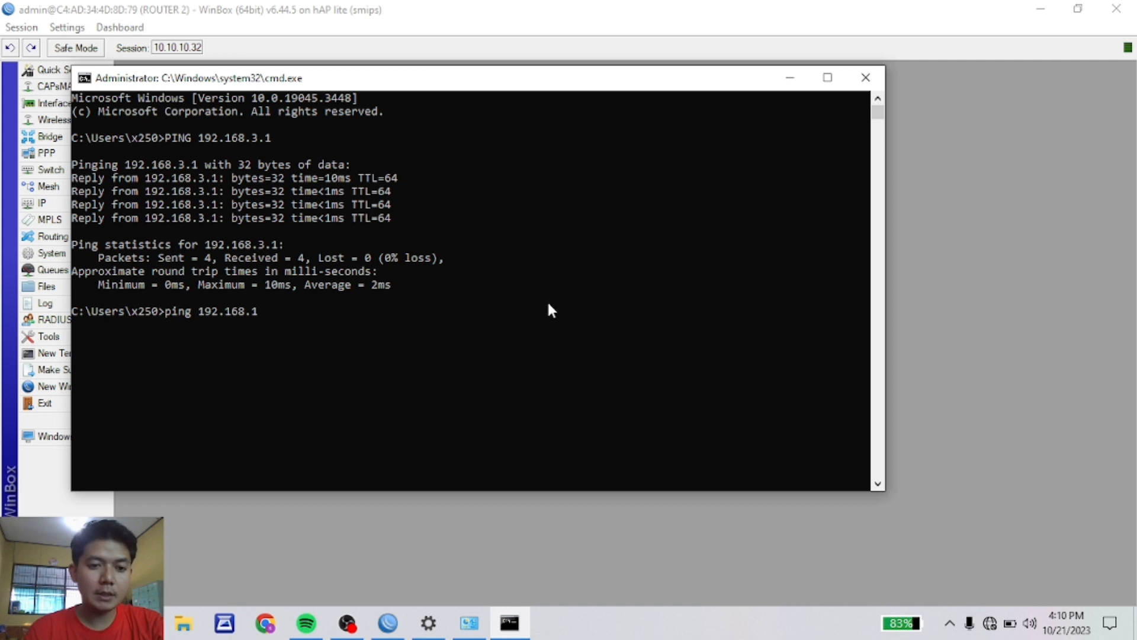
{"action": "type", "text": ".2"}
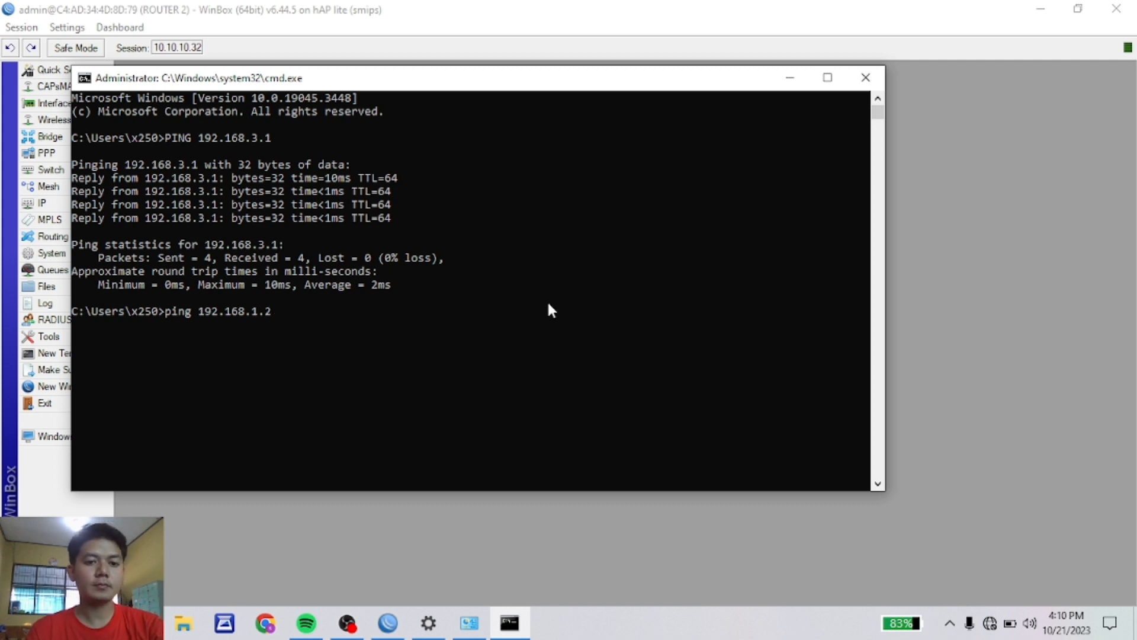
{"action": "key", "text": "Return"}
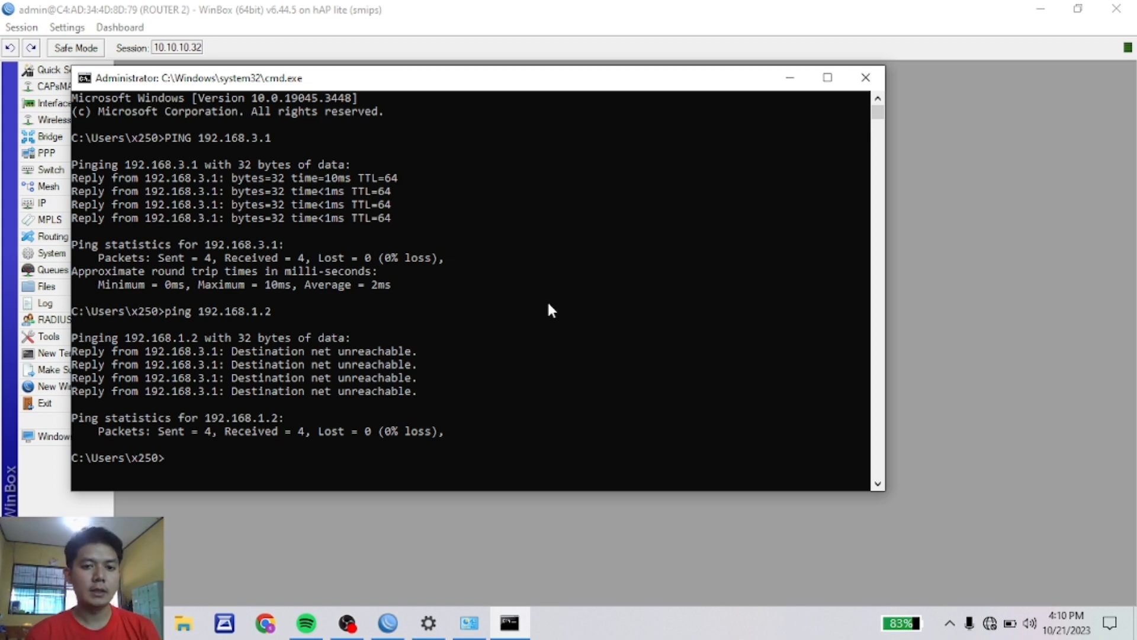
Step: Return to WinBox and start a new route in the IP route list with destination address 192.168.1.0/24
{"action": "left_click", "coordinate": [789, 83]}
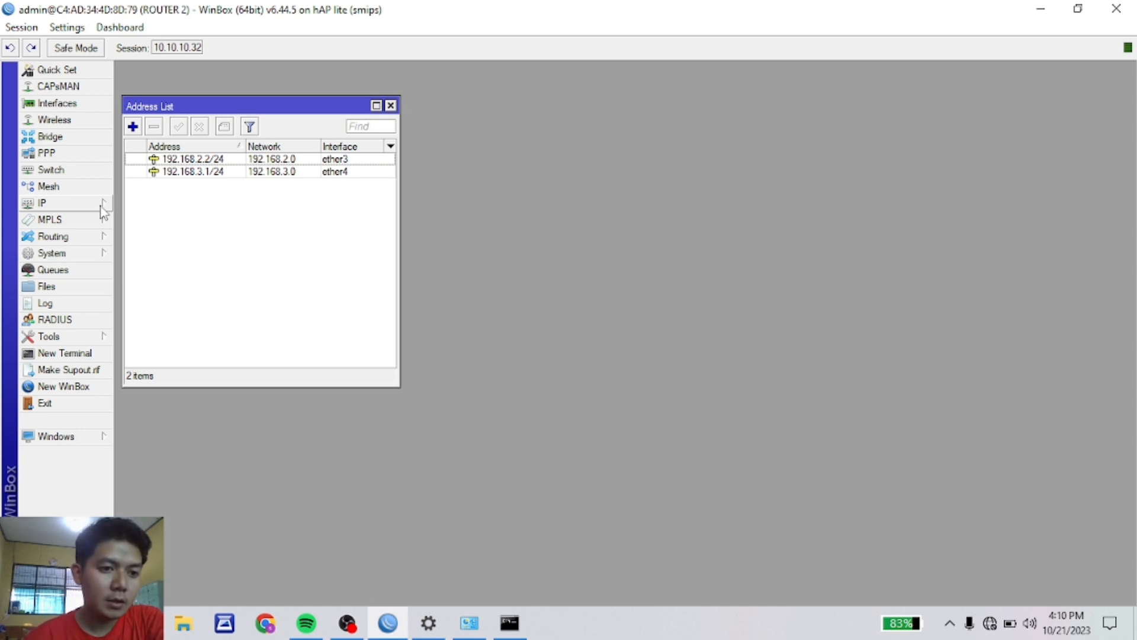
{"action": "left_click", "coordinate": [98, 207]}
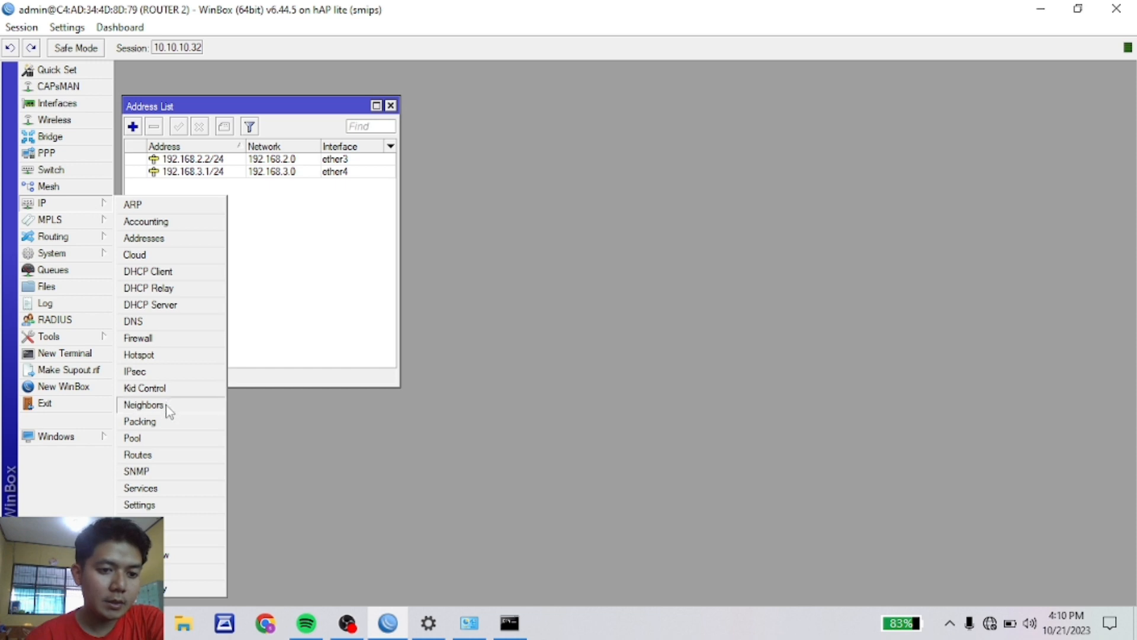
{"action": "left_click", "coordinate": [165, 453]}
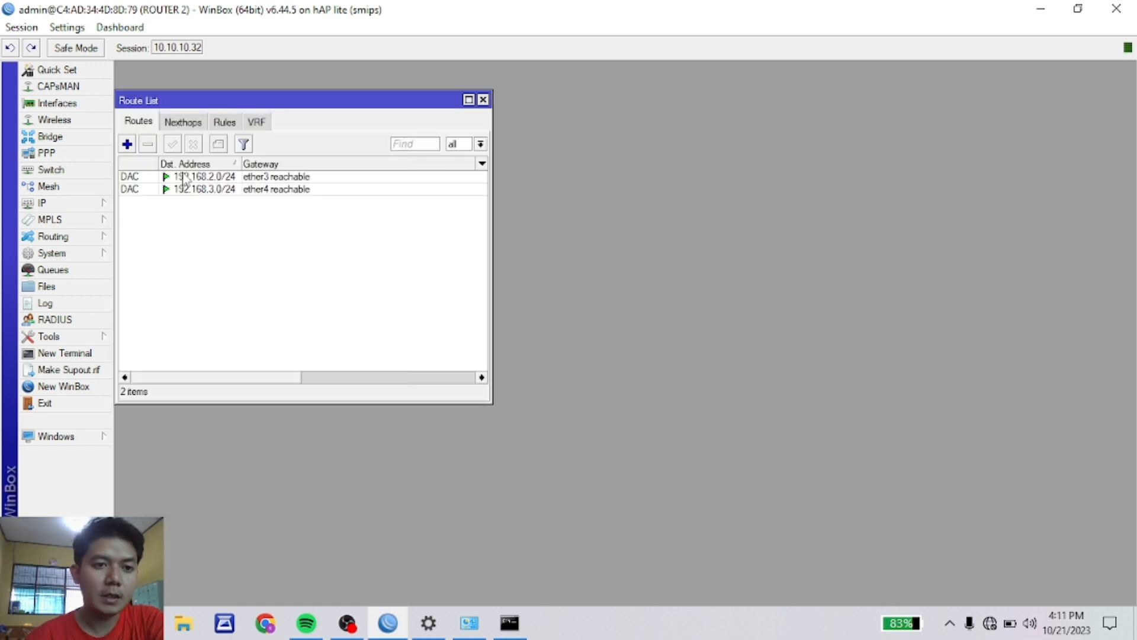
{"action": "left_click", "coordinate": [127, 144]}
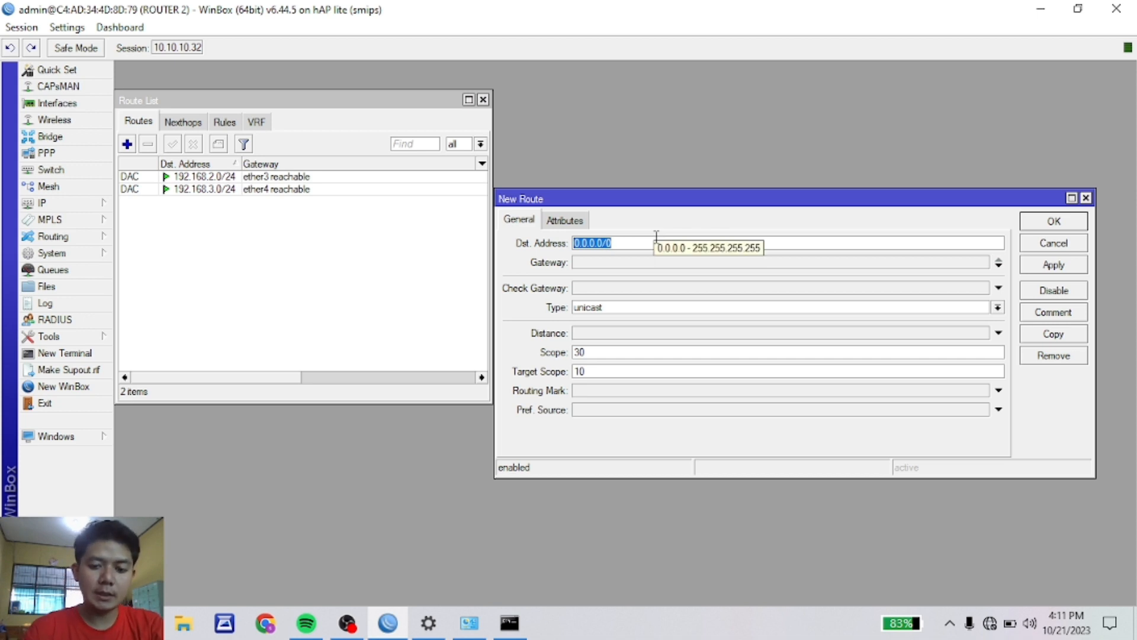
{"action": "type", "text": "192.16"}
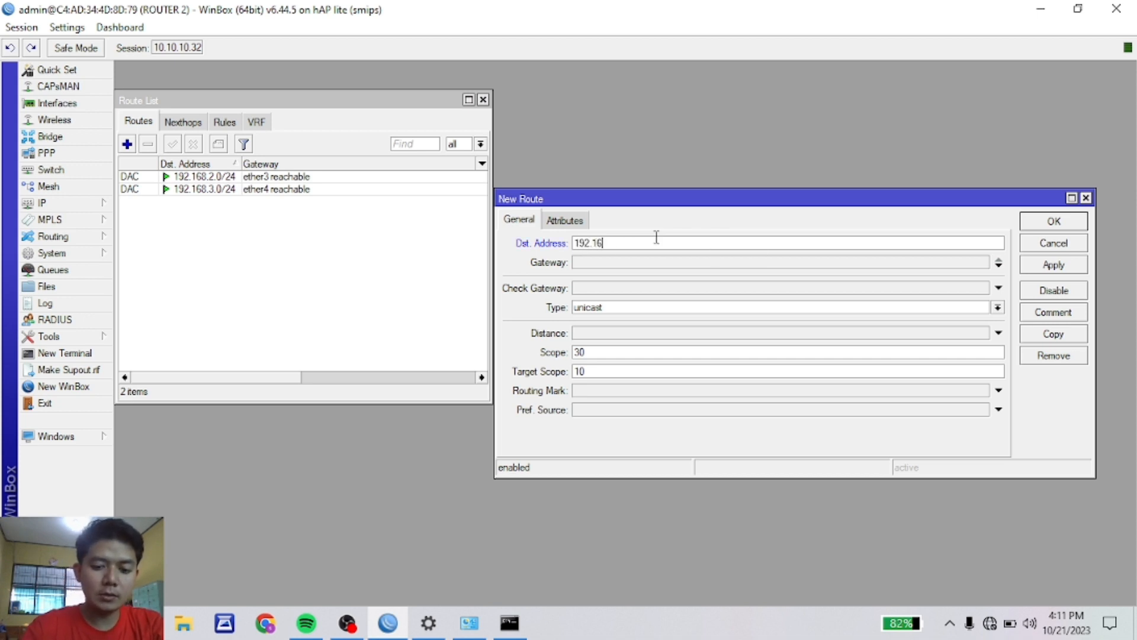
{"action": "type", "text": "8.1.0/24"}
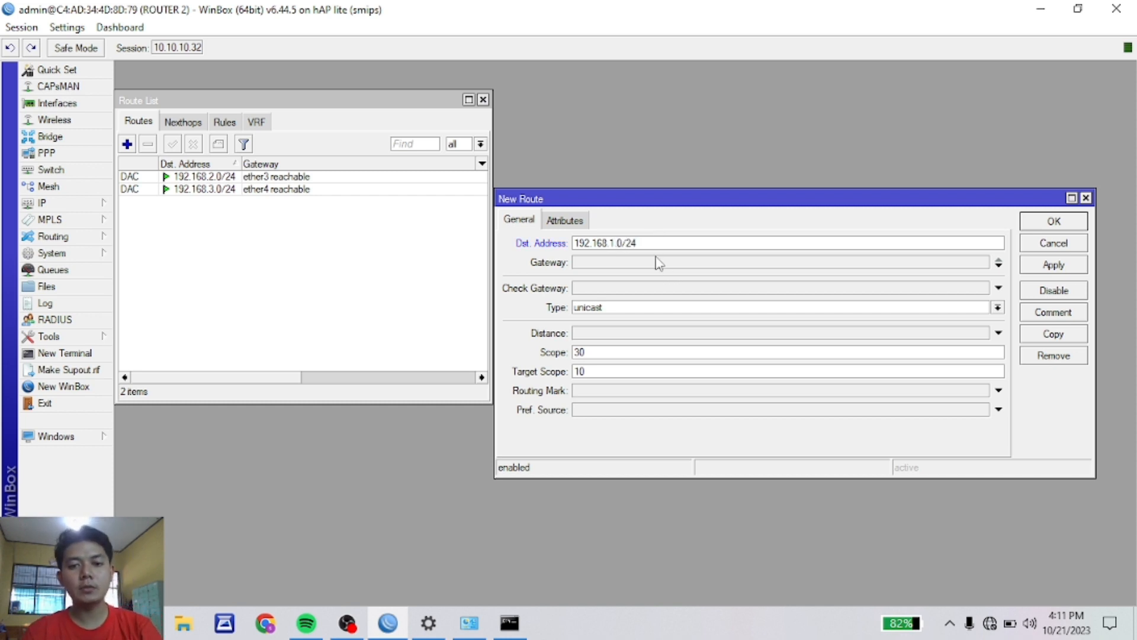
Step: Set the new route's gateway to 192.168.2.1, then apply and save the route on ROUTER 2
{"action": "left_click", "coordinate": [659, 262]}
{"action": "type", "text": "19"}
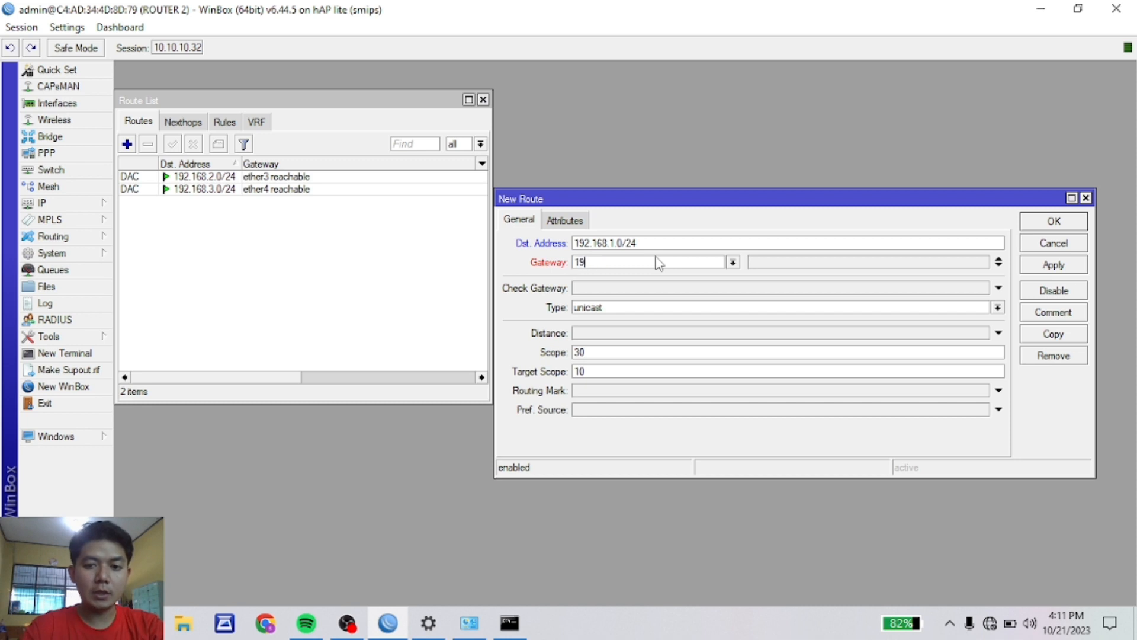
{"action": "type", "text": "2.168"}
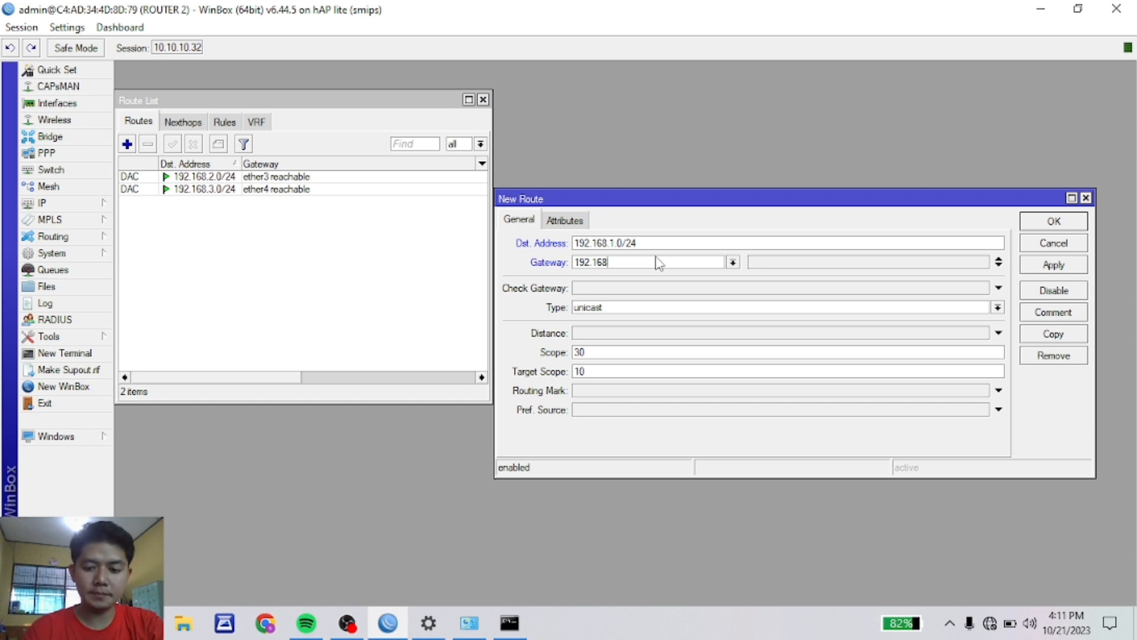
{"action": "type", "text": ".2.1"}
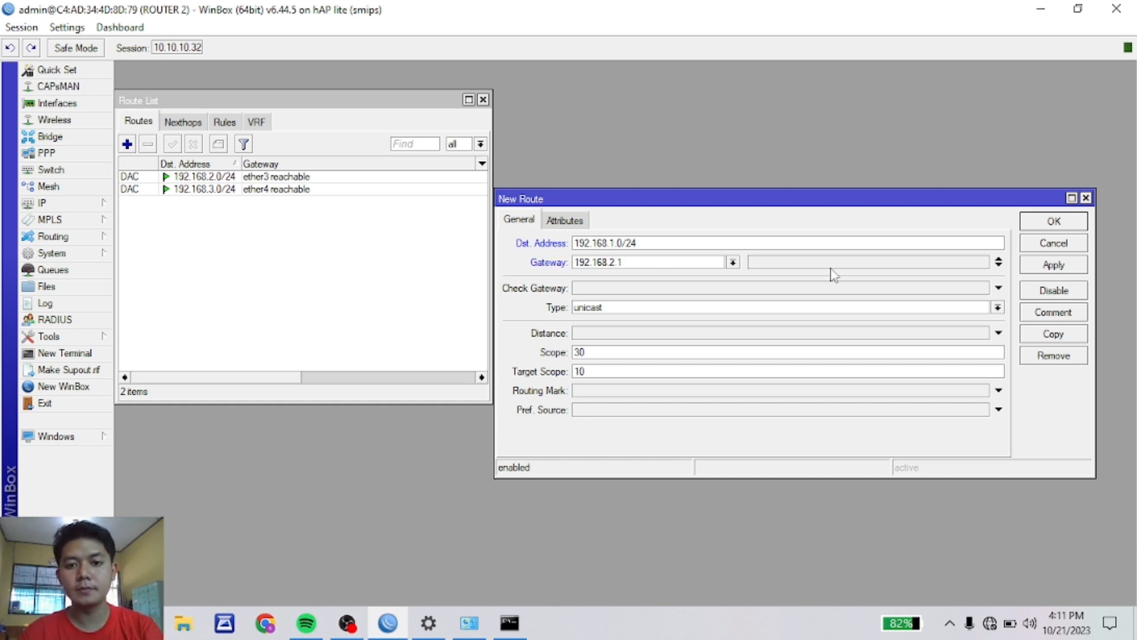
{"action": "left_click", "coordinate": [1044, 268]}
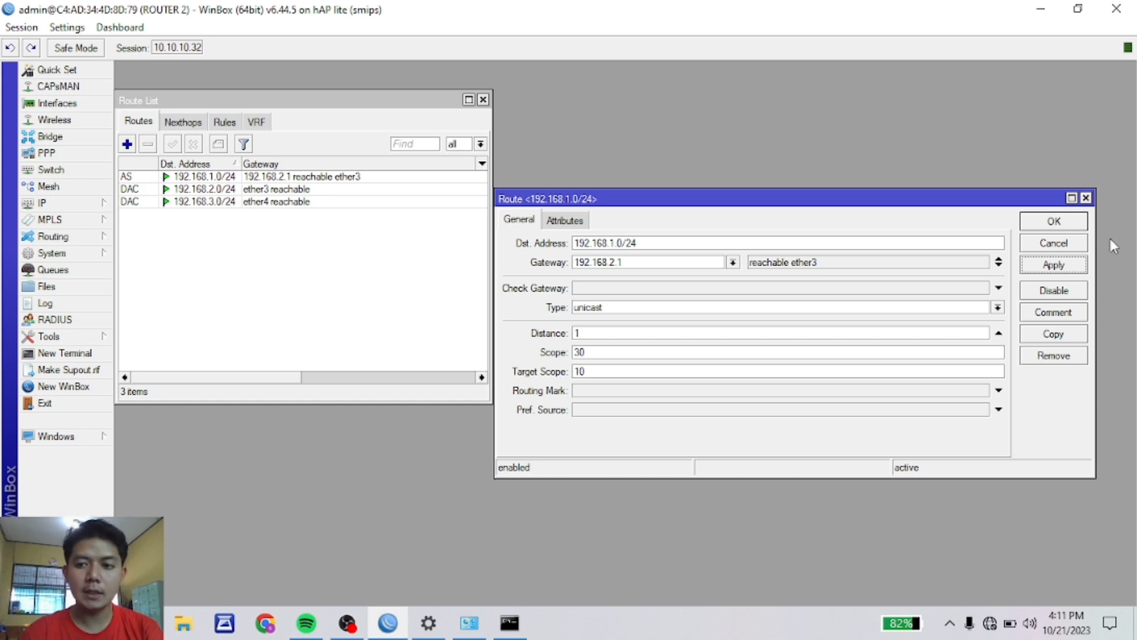
{"action": "left_click", "coordinate": [1061, 224]}
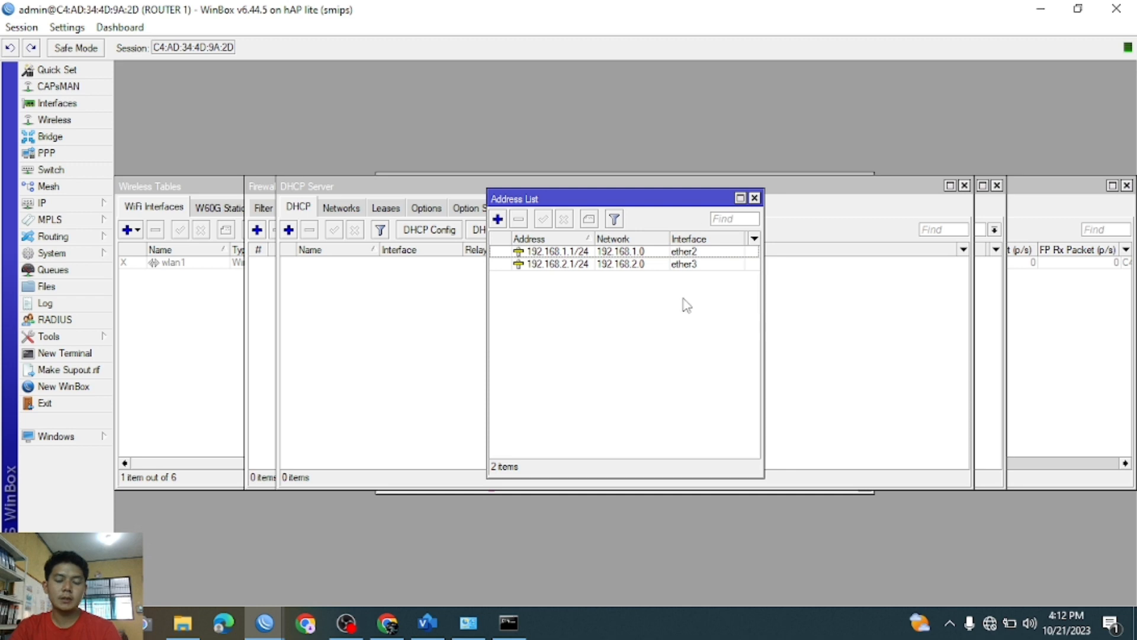
Step: On the PC connected to ROUTER 1, switch to the Command Prompt and ping 192.168.3.2 to test reachability of the other network
{"action": "left_click", "coordinate": [510, 631]}
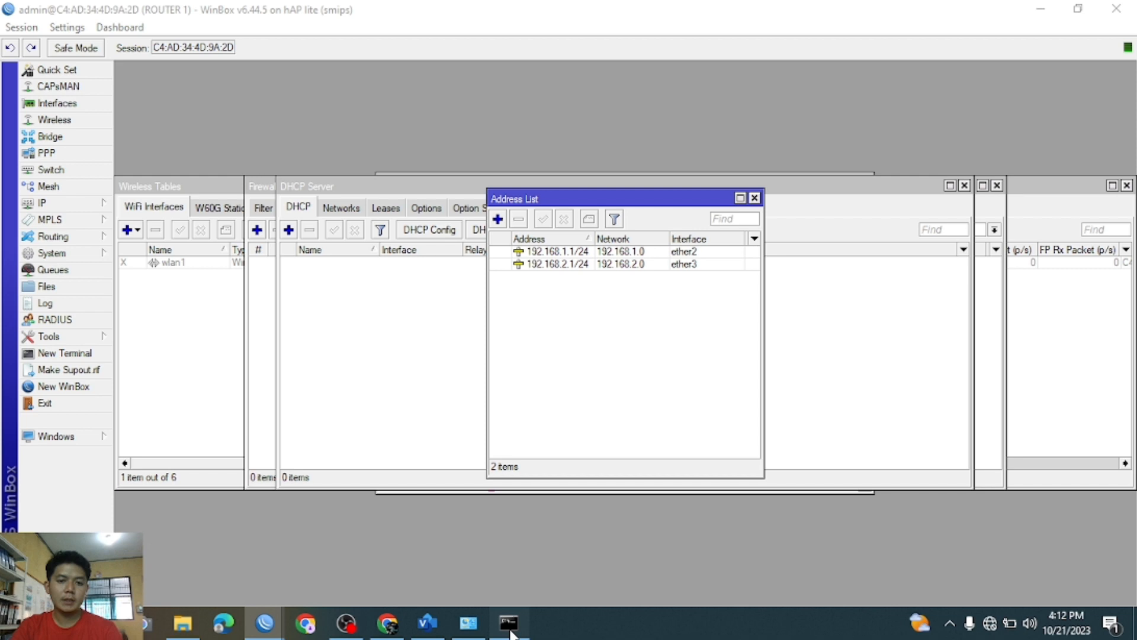
{"action": "type", "text": "ping"}
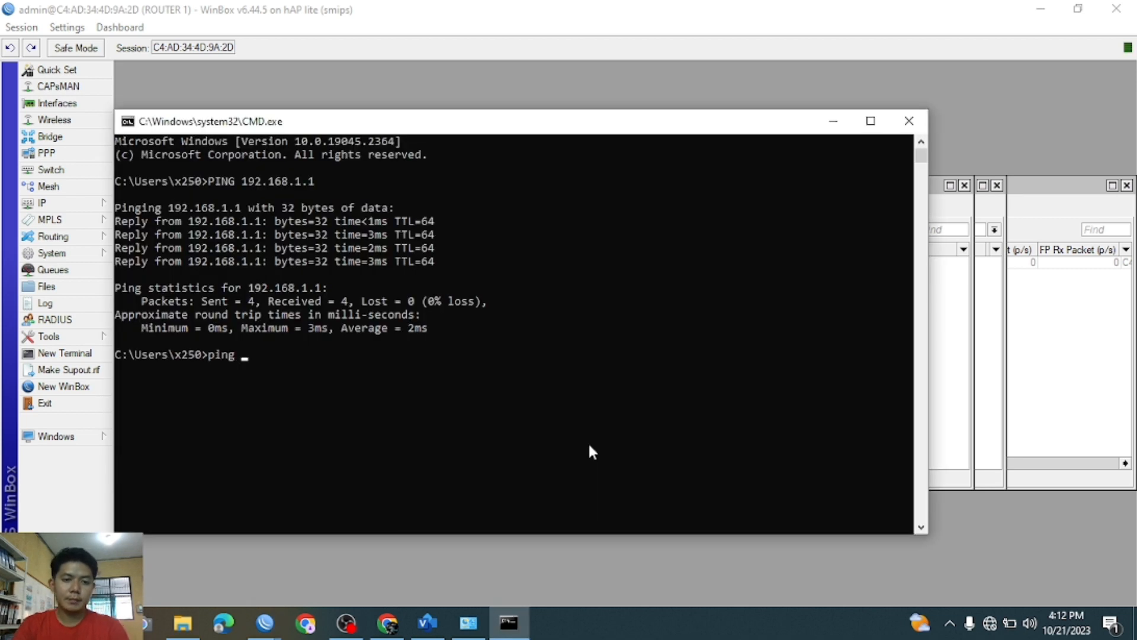
{"action": "type", "text": " 192.168.3.2"}
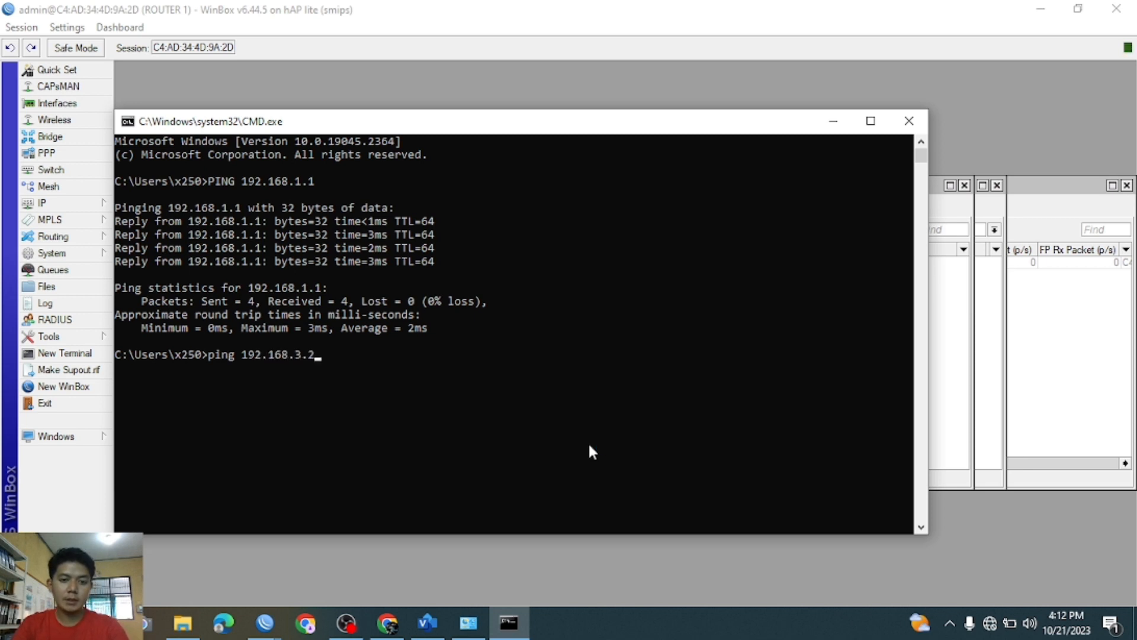
{"action": "key", "text": "Return"}
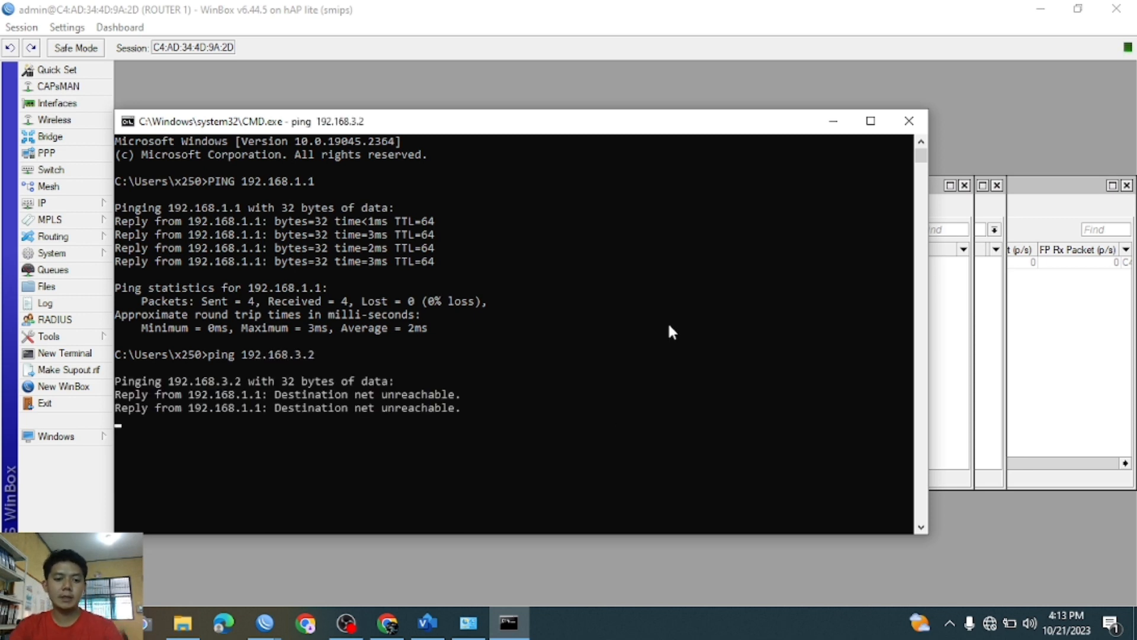
Step: Return to ROUTER 1's WinBox session and start a new IP route with destination address 192.168.3.0/24
{"action": "left_click", "coordinate": [833, 129]}
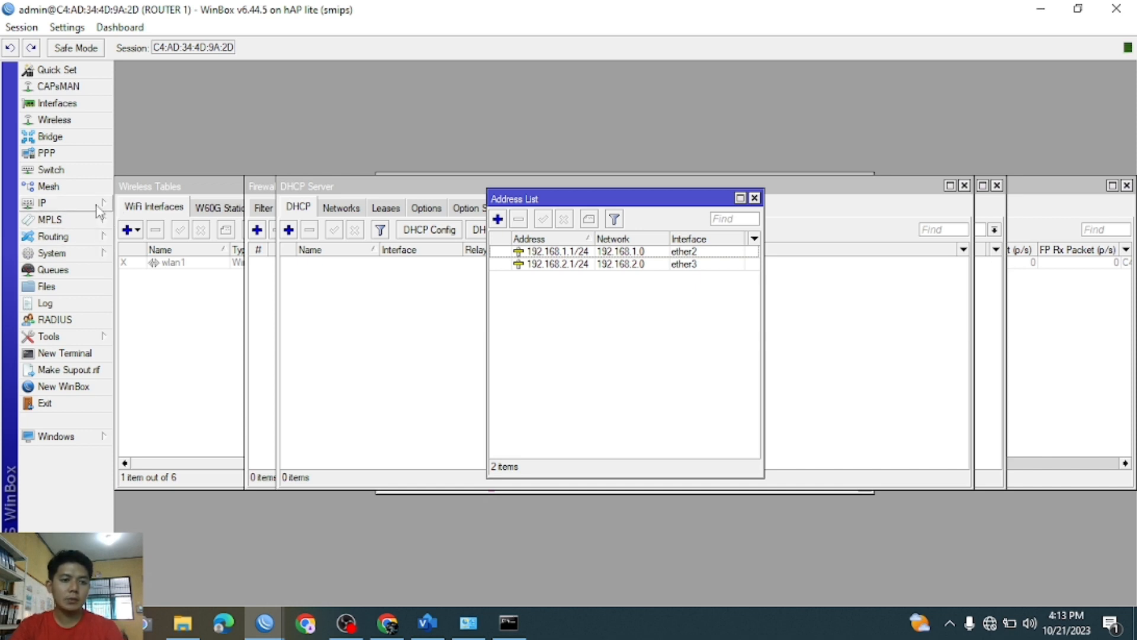
{"action": "left_click", "coordinate": [99, 204]}
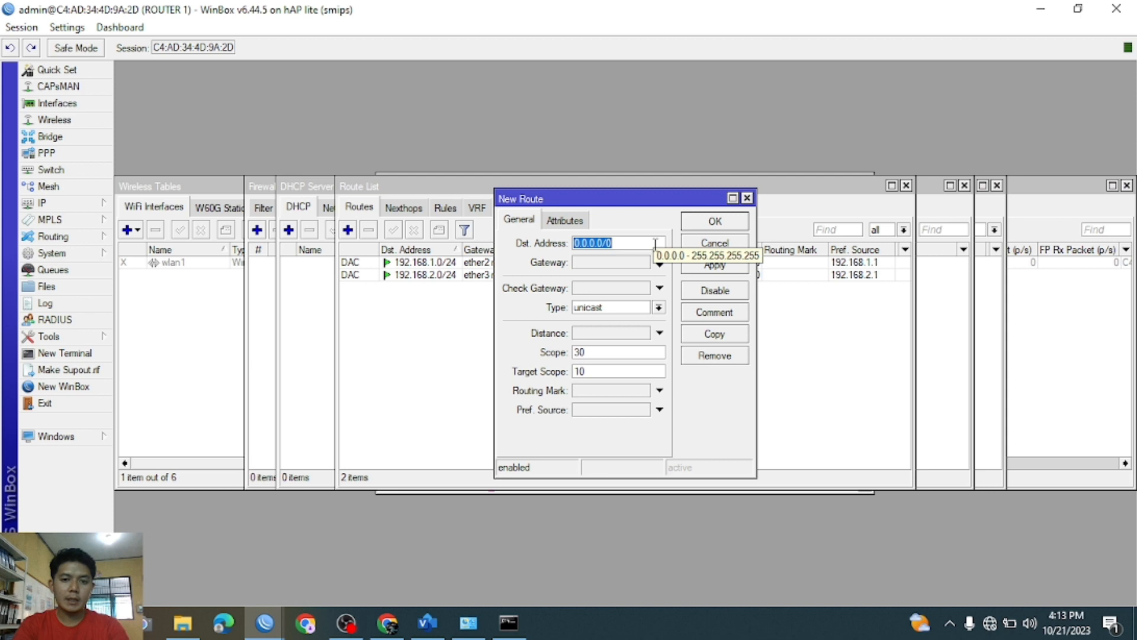
{"action": "type", "text": "192.168.3.0/24"}
Step: Set the 192.168.3.0/24 route's gateway to 192.168.2.2, then apply and save it on ROUTER 1
{"action": "left_click", "coordinate": [634, 261]}
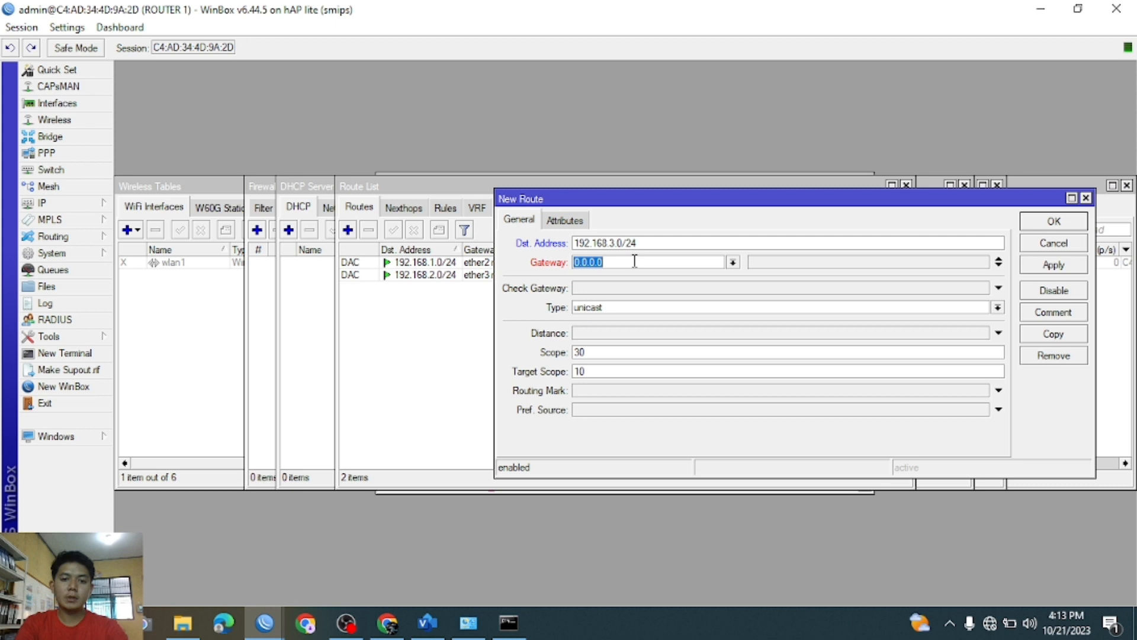
{"action": "key", "text": "BackSpace"}
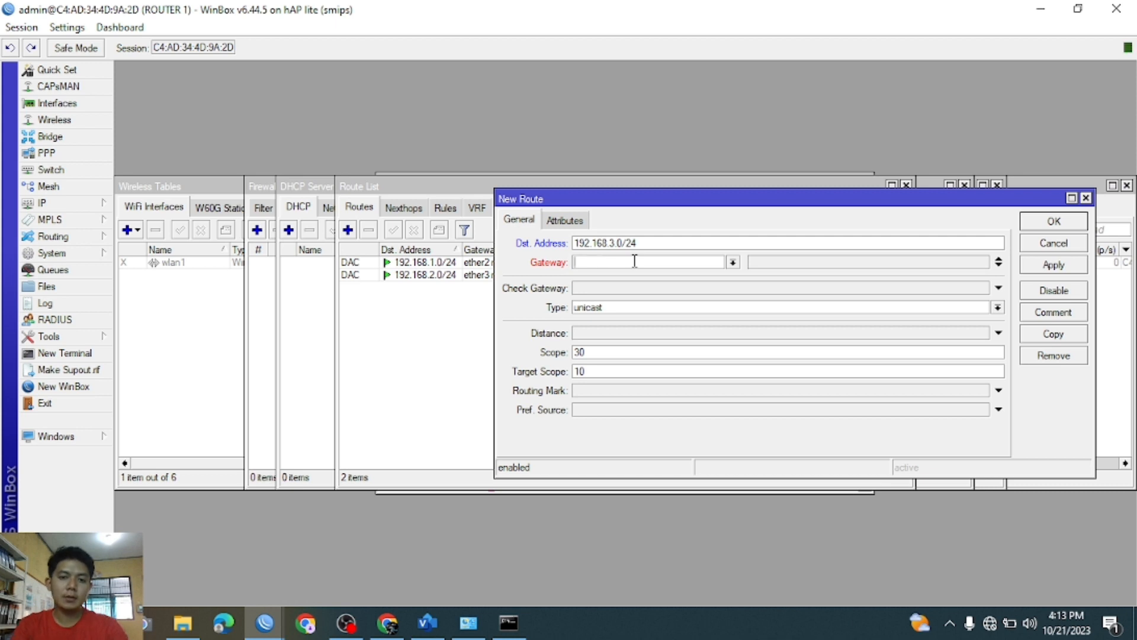
{"action": "type", "text": "192.1"}
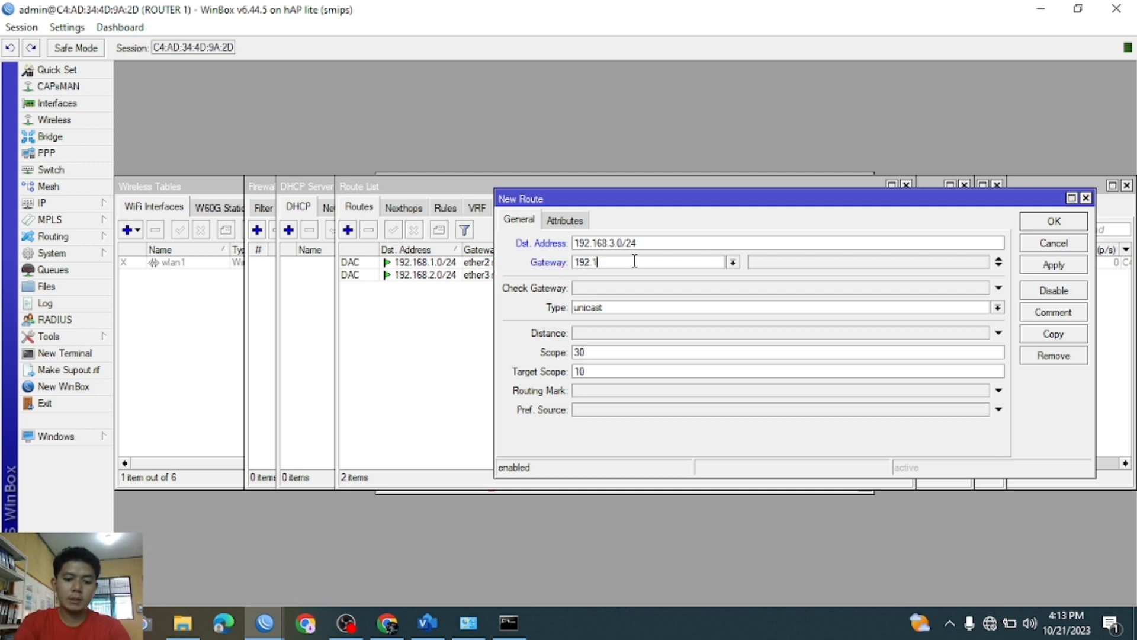
{"action": "type", "text": "68.2"}
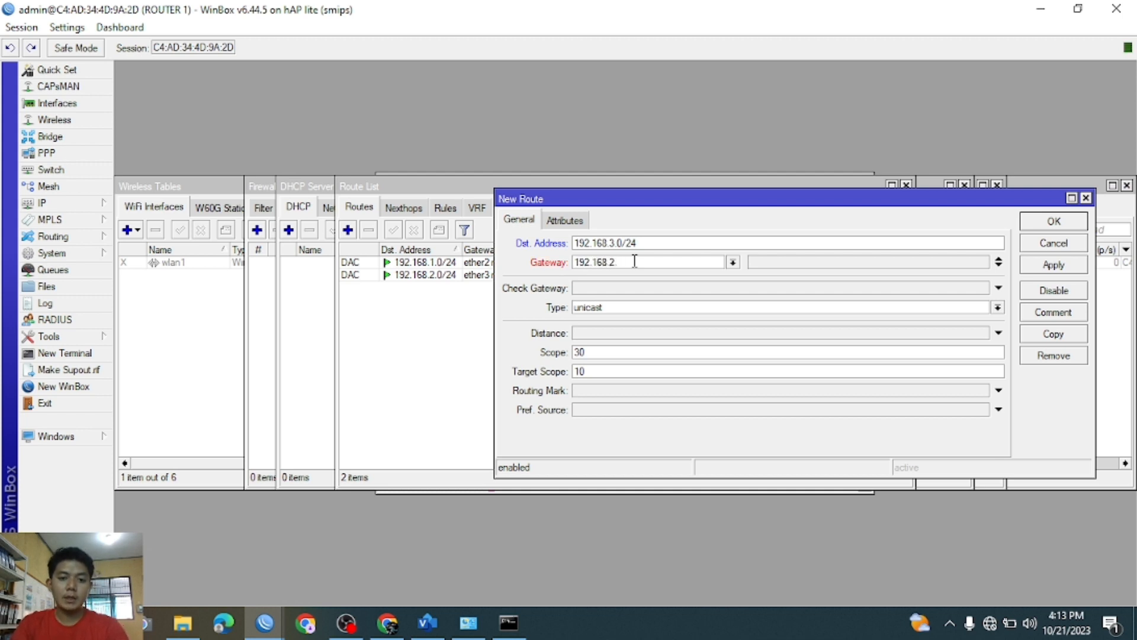
{"action": "type", "text": ".2"}
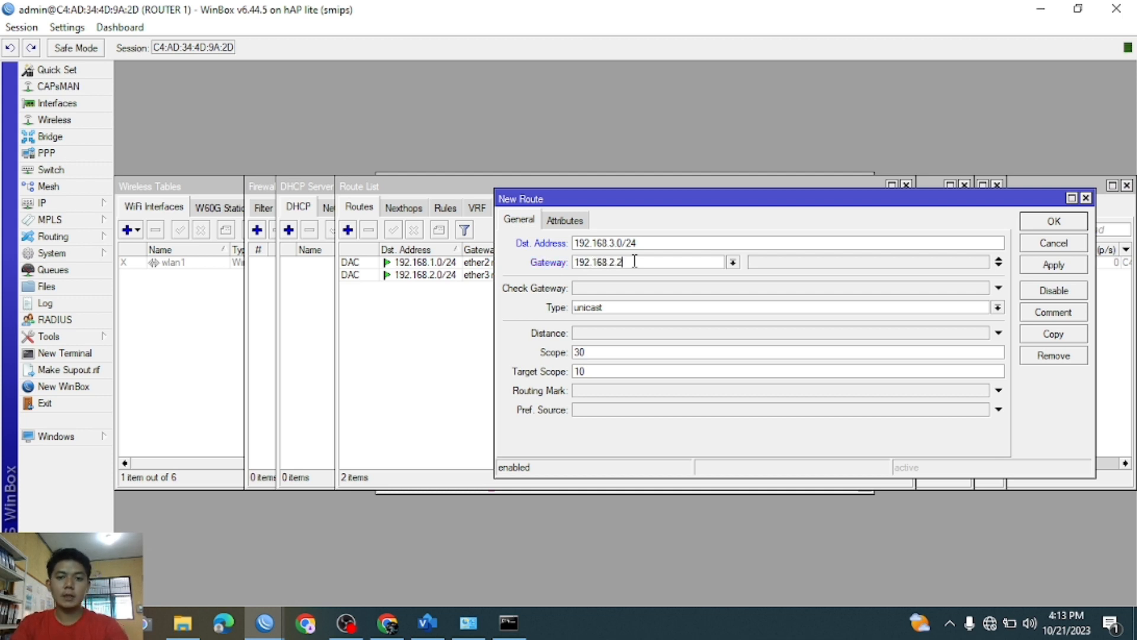
{"action": "left_click", "coordinate": [1040, 267]}
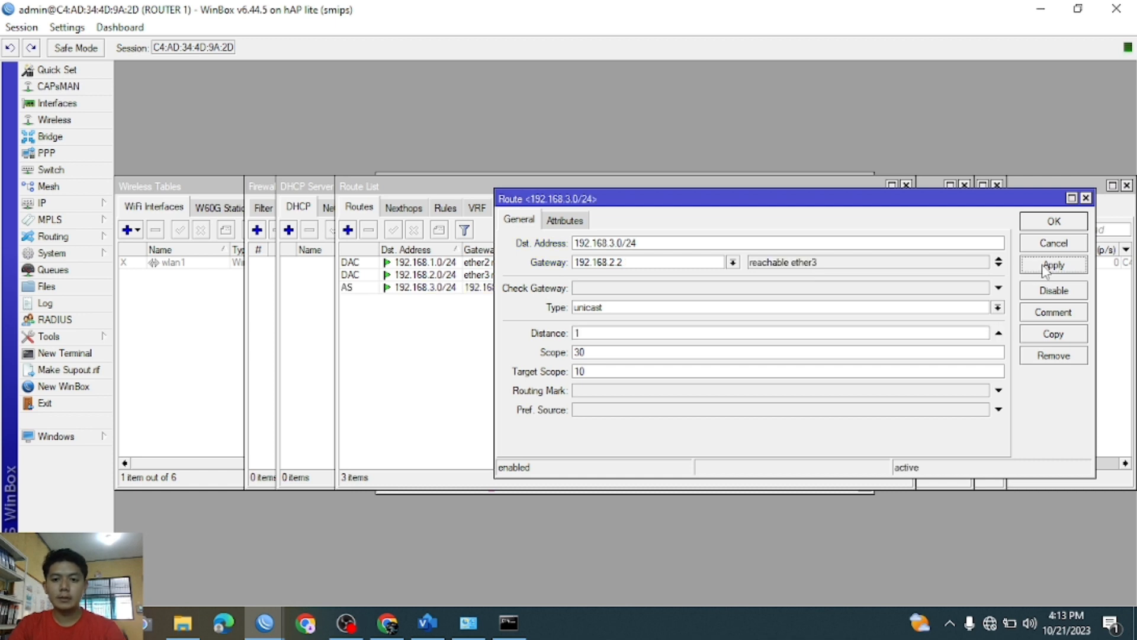
{"action": "left_click", "coordinate": [1051, 224]}
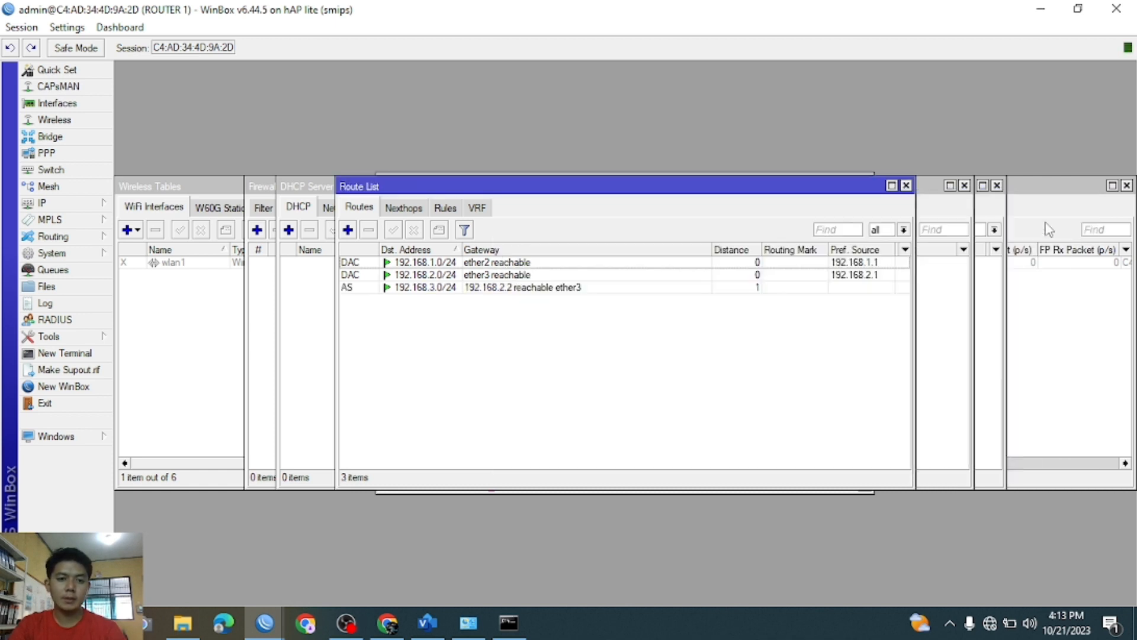
Step: Return to the Command Prompt on ROUTER 1's PC and ping 192.168.3.2 again to test the static route
{"action": "left_click", "coordinate": [537, 288]}
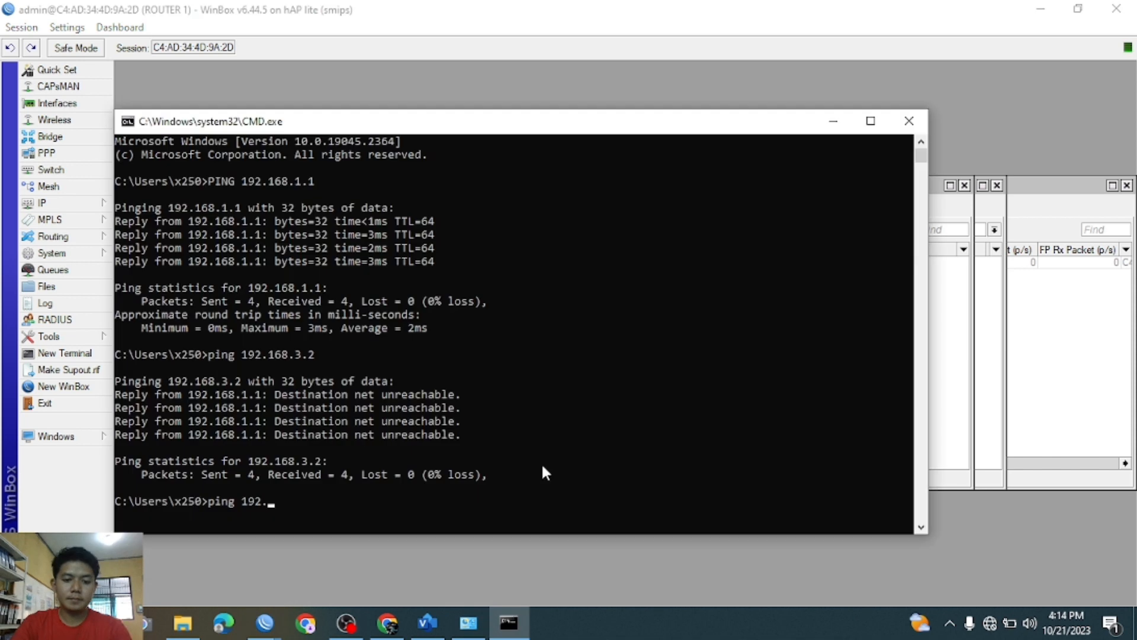
{"action": "type", "text": "168"}
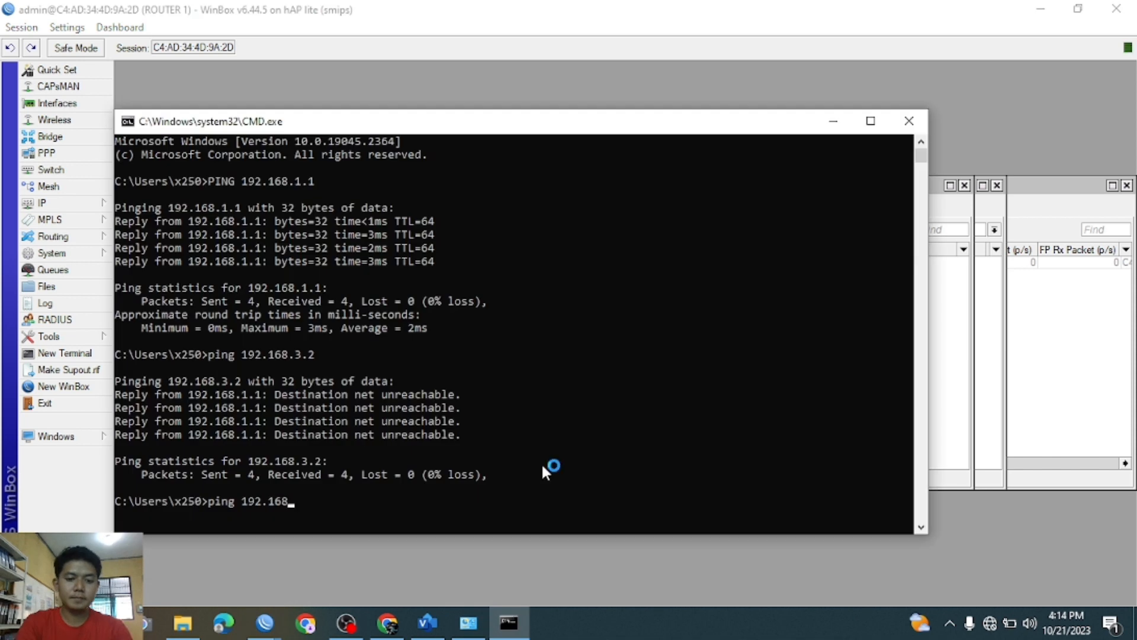
{"action": "type", "text": ".3.2"}
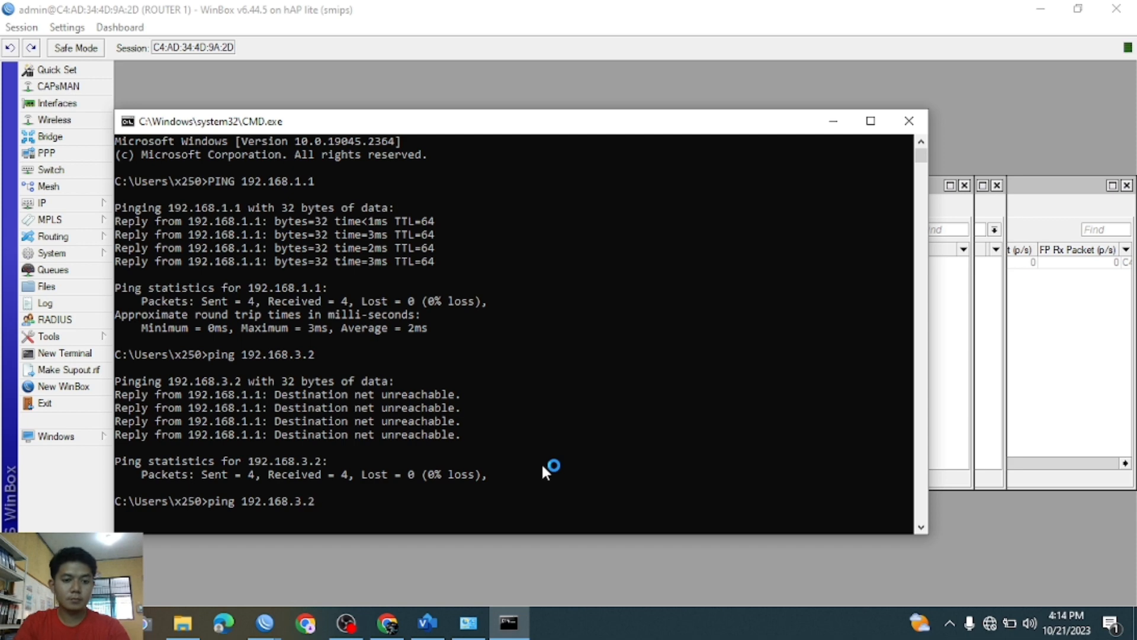
{"action": "key", "text": "Return"}
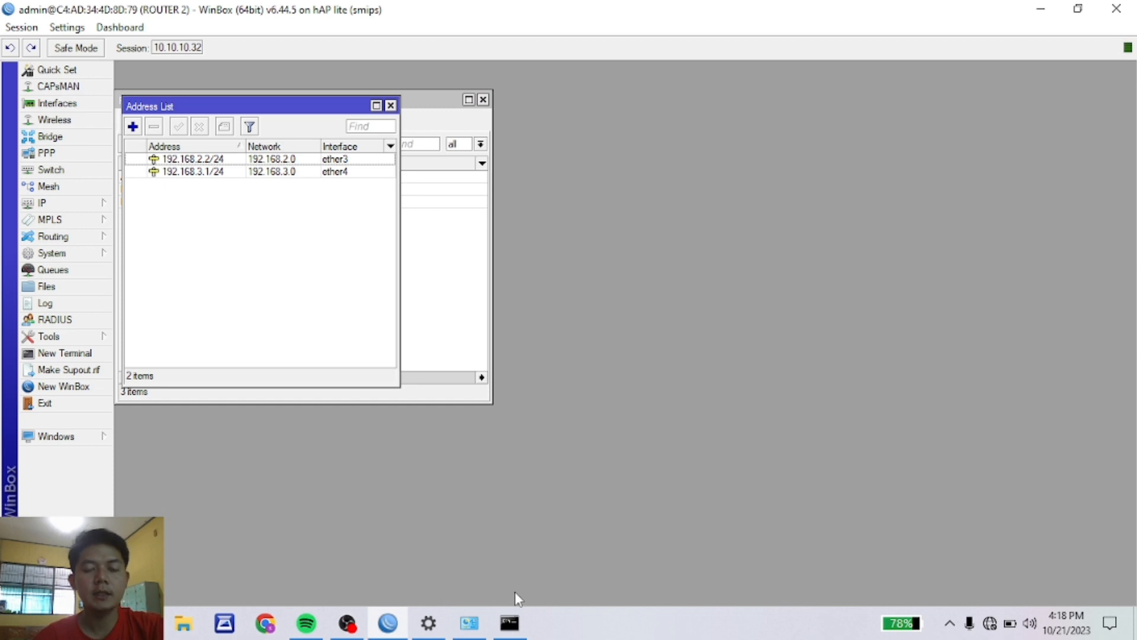
Step: On the PC connected to ROUTER 2, open the Command Prompt and ping 192.168.1.2 to test the route back
{"action": "left_click", "coordinate": [509, 623]}
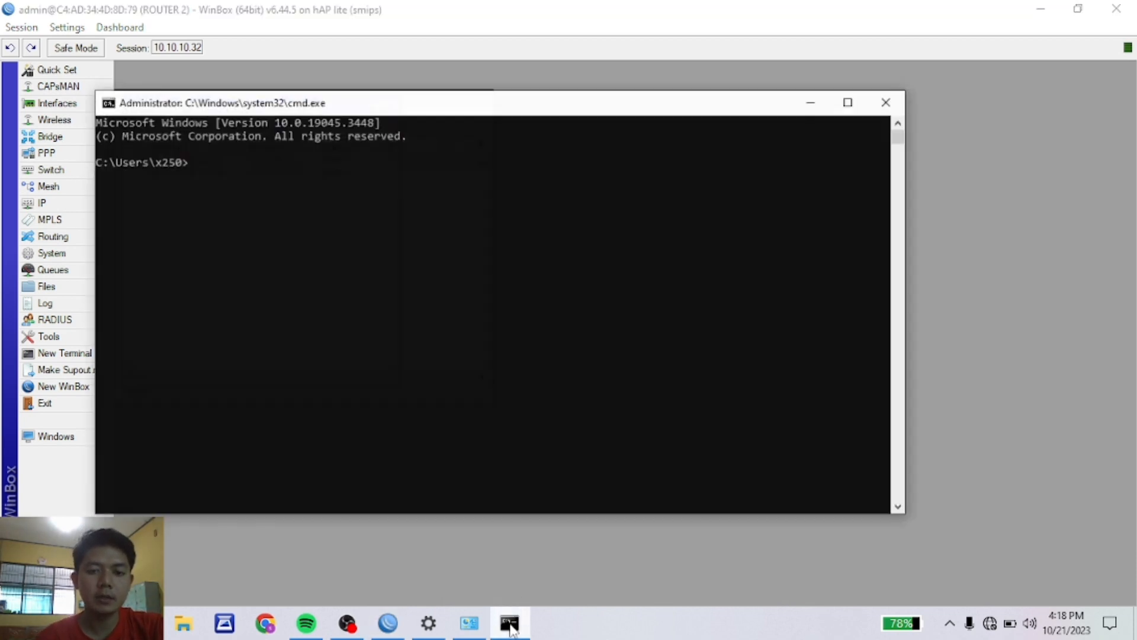
{"action": "type", "text": "ping"}
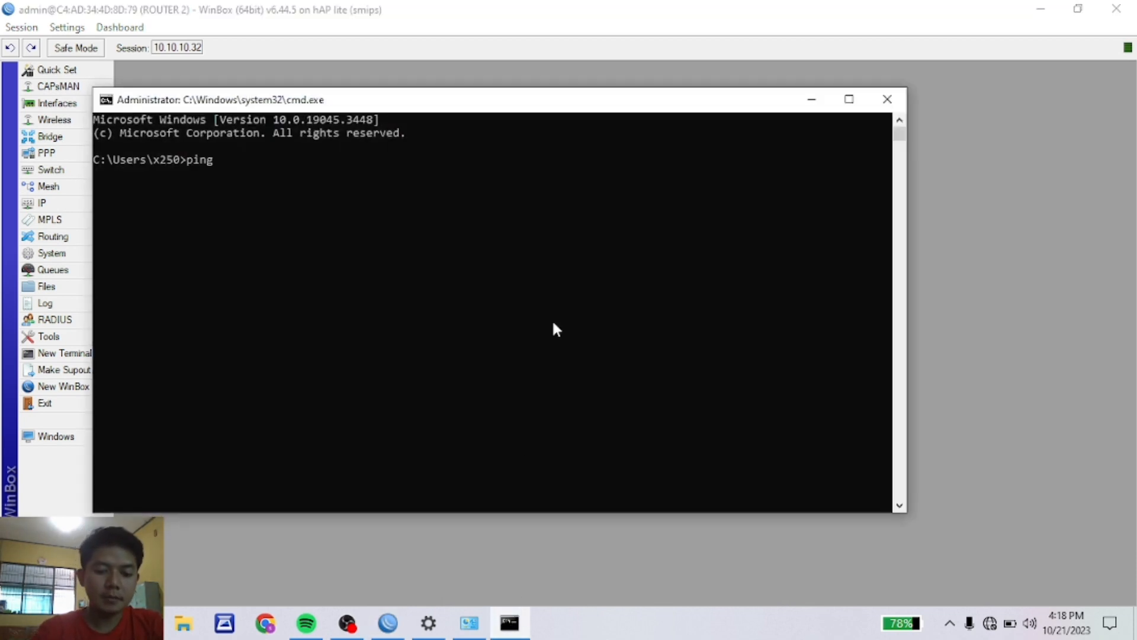
{"action": "type", "text": " 192."}
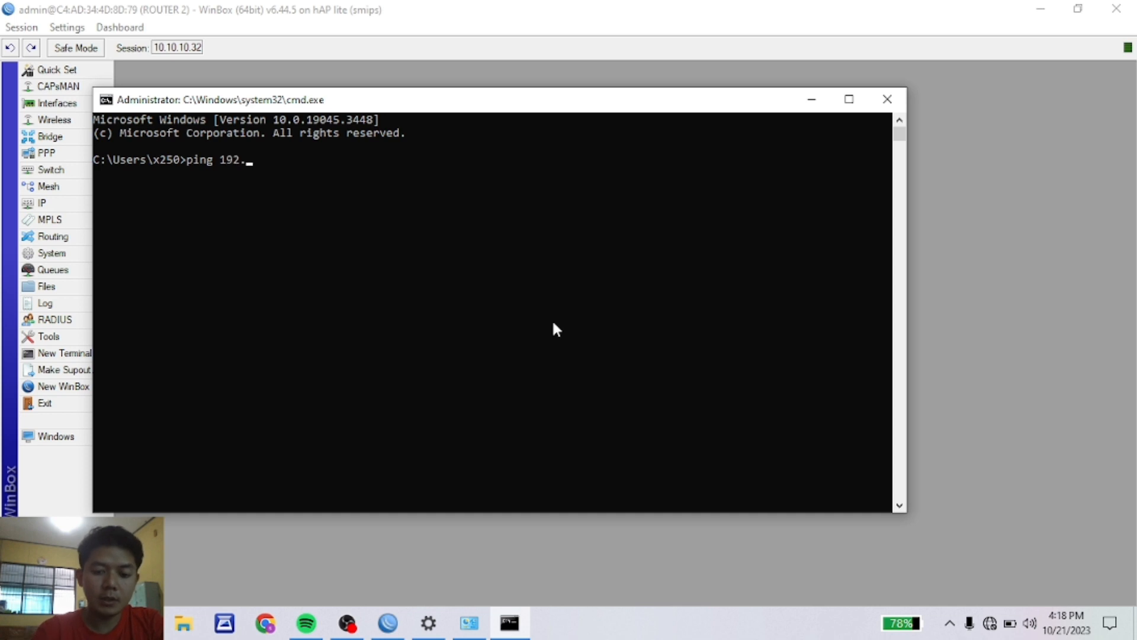
{"action": "type", "text": "168.1.2"}
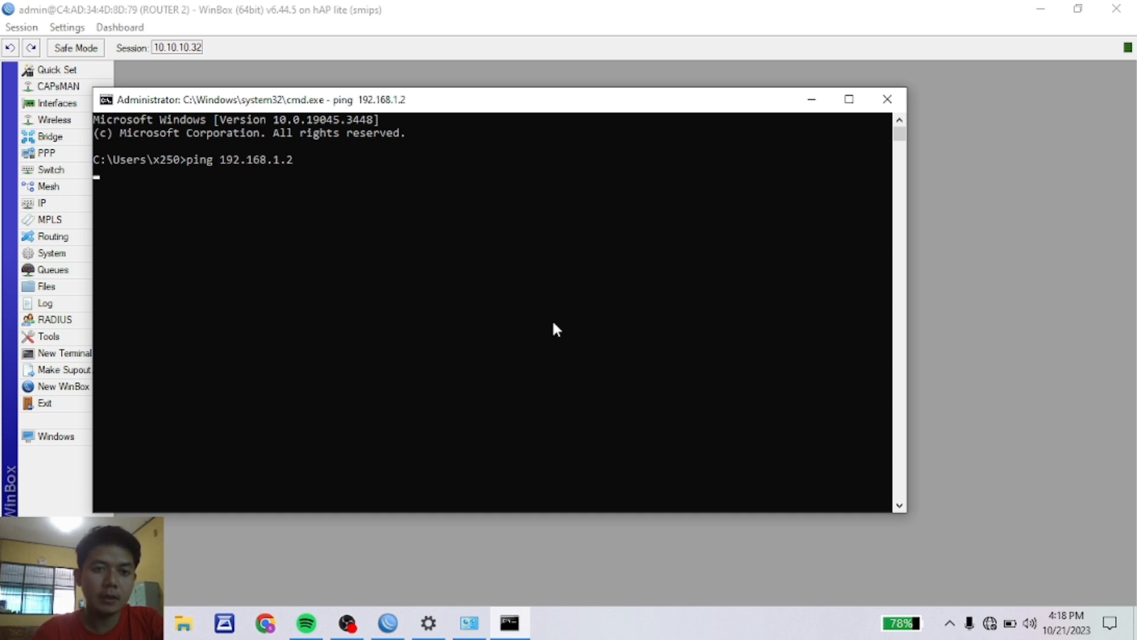
{"action": "key", "text": "Return"}
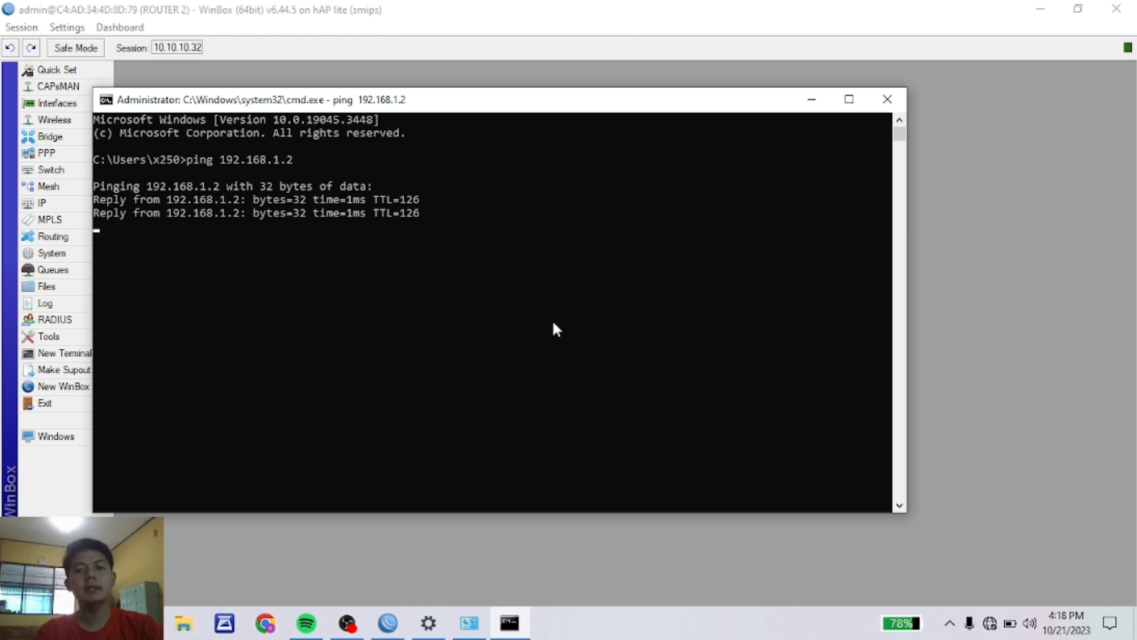